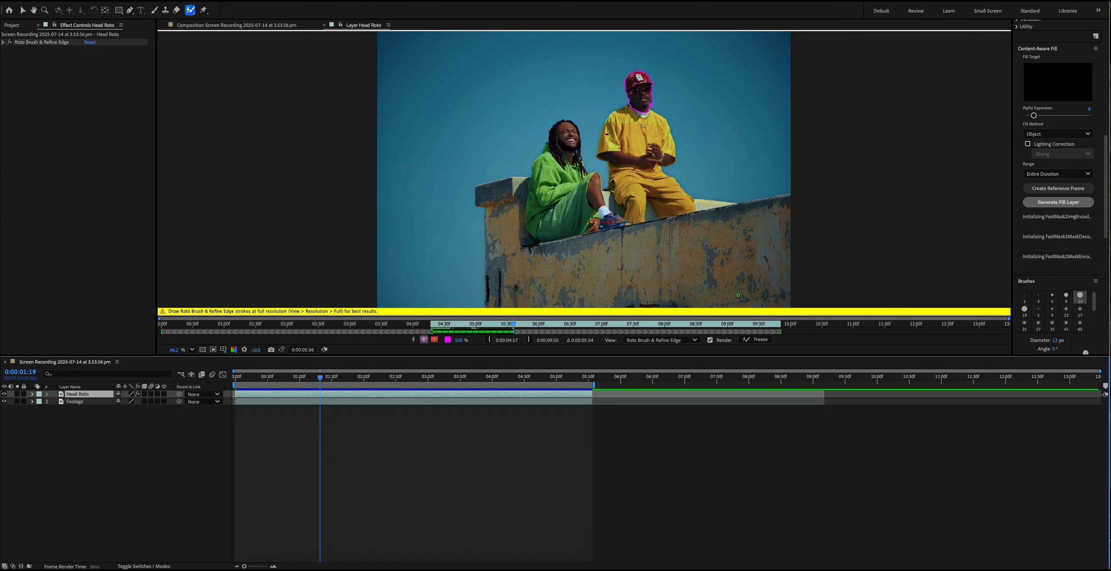
- Freeze the Roto Brush propagation on the Head Roto layer and return to the composition view
left_click(758, 339)
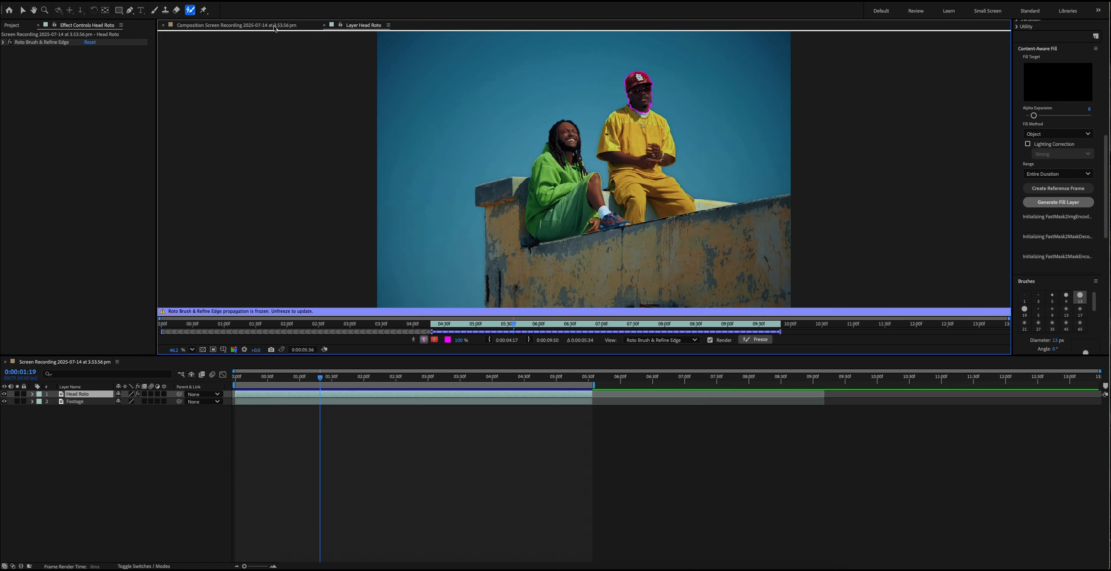
left_click(230, 25)
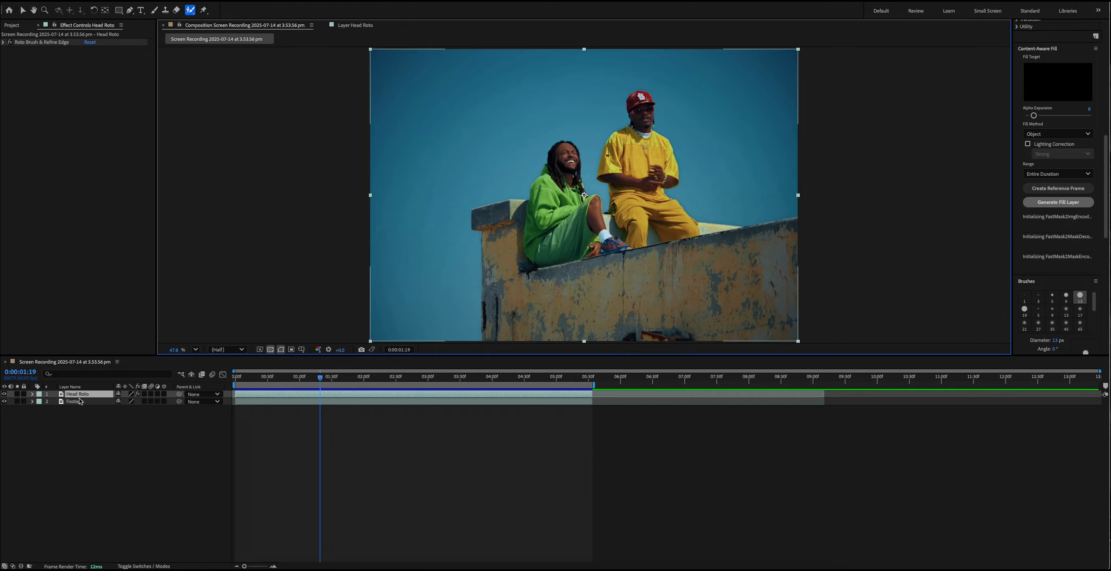
- Check the Head Roto and Footage layers by switching their visibility off and back on
left_click(5, 402)
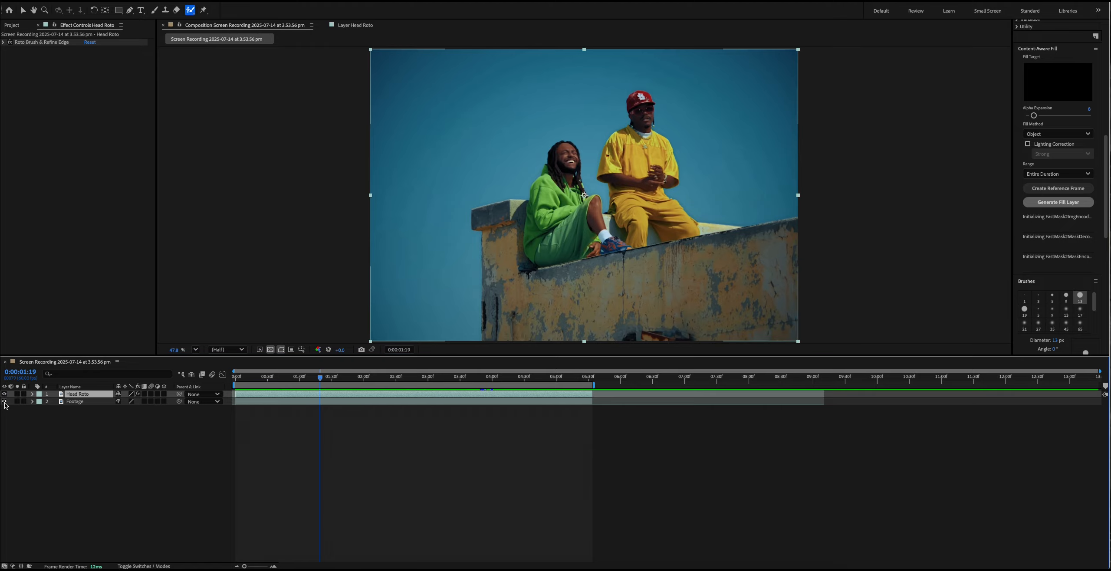
left_click(5, 402)
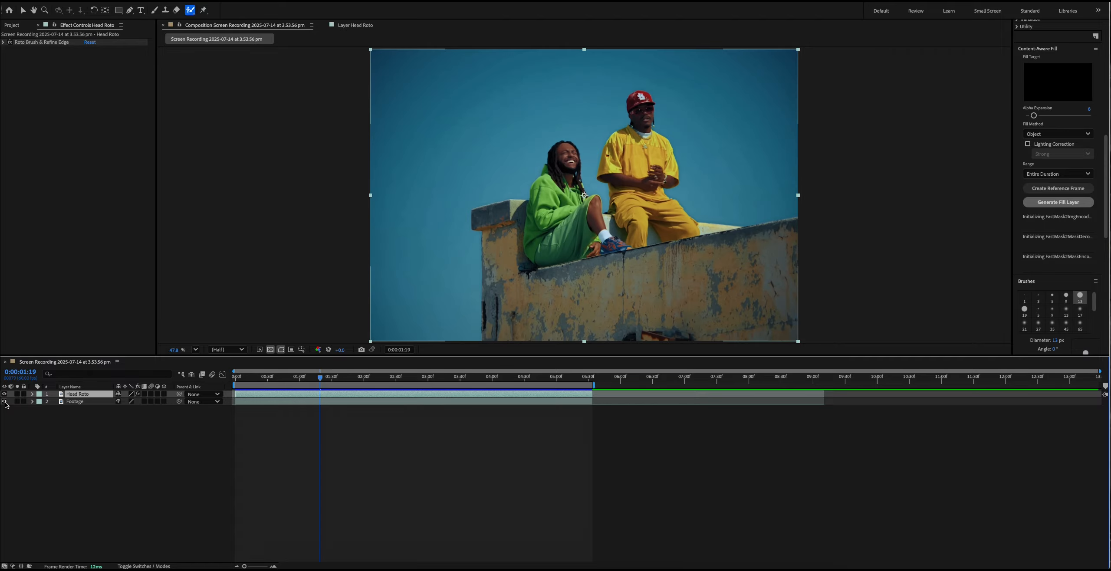
left_click(5, 401)
left_click(4, 401)
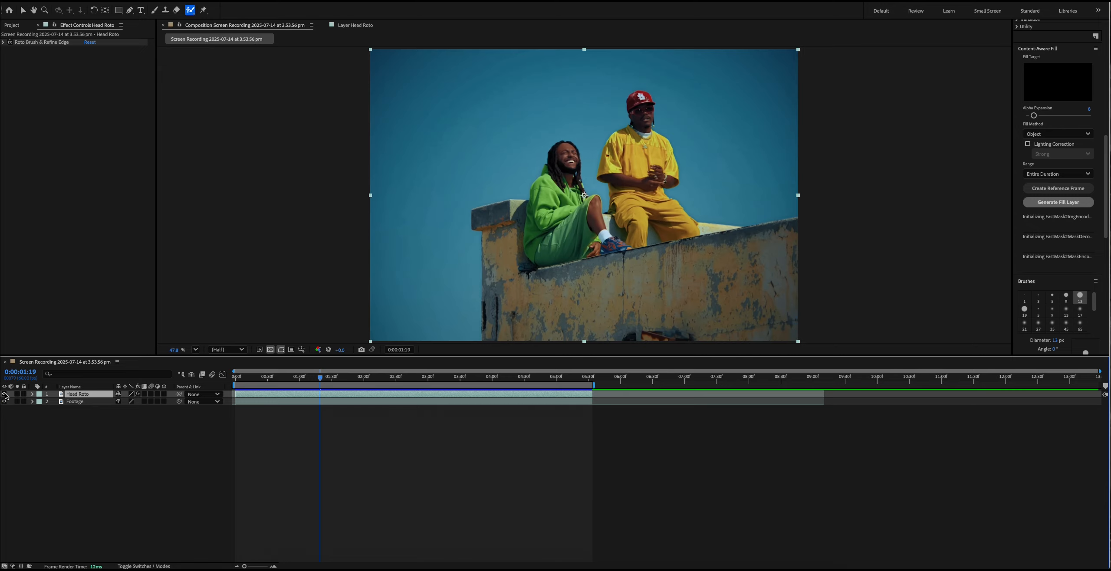
left_click(4, 394)
left_click(5, 401)
left_click(5, 401)
left_click(5, 401)
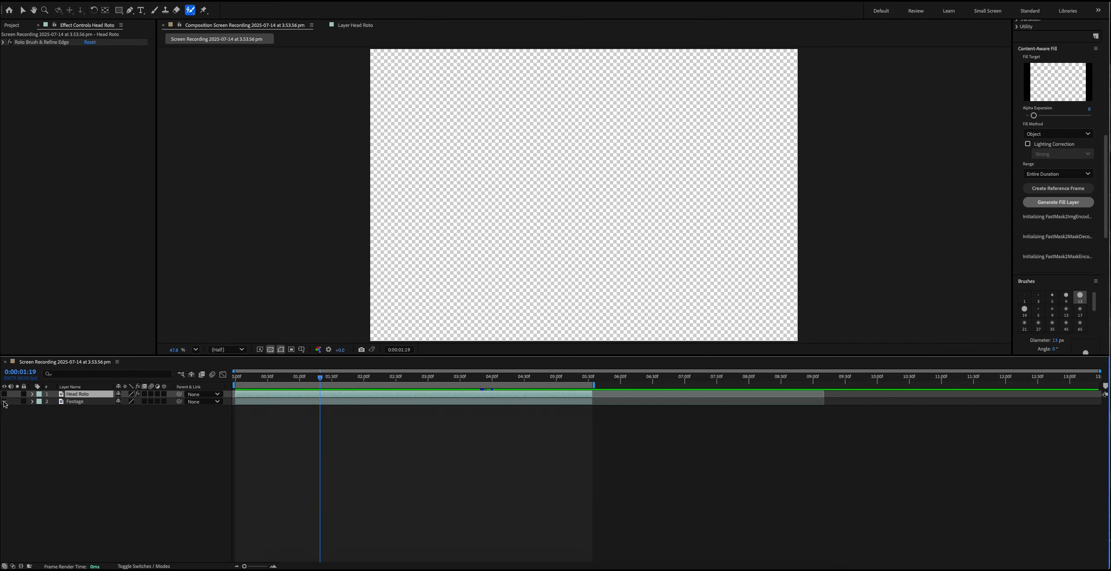
left_click(5, 402)
left_click(4, 394)
left_click(91, 409)
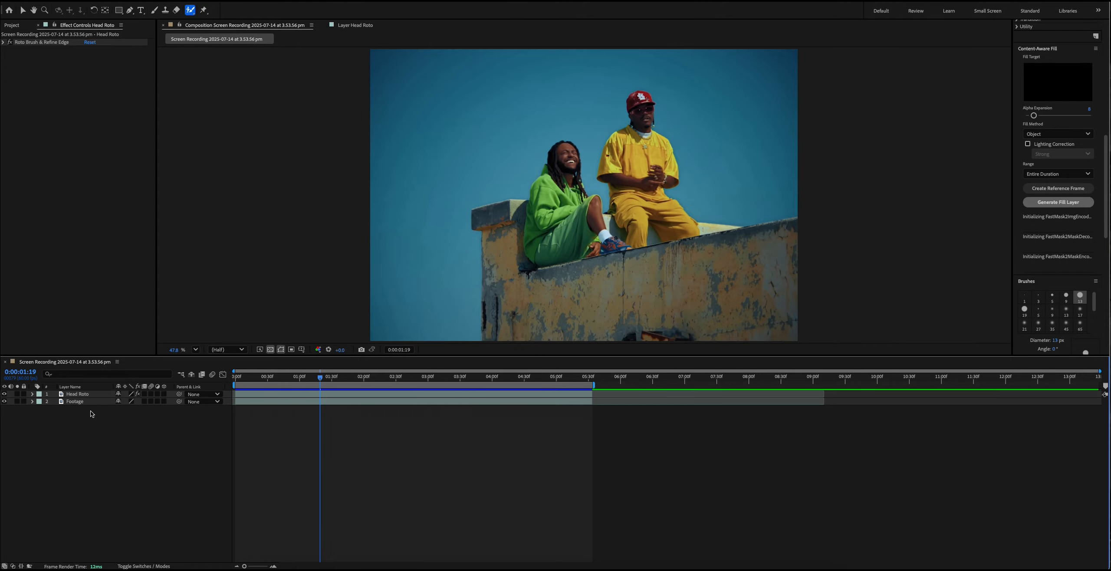
- Duplicate the Head Roto layer and rename the copy "Inverted Roto"
left_click(93, 395)
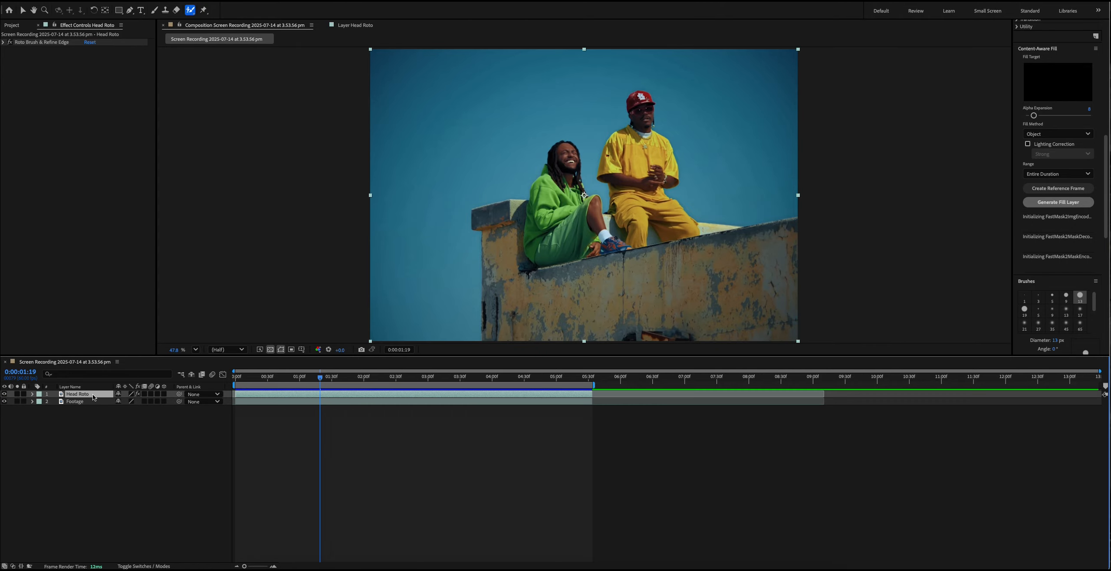
key("ctrl+d")
key("Return")
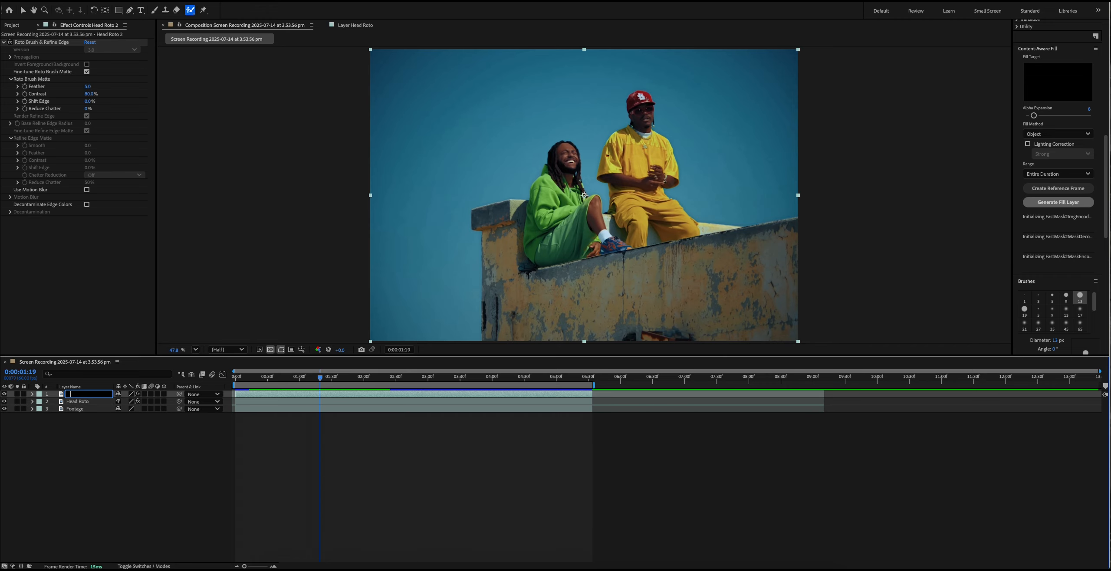
type("Inverted Roto")
key("Return")
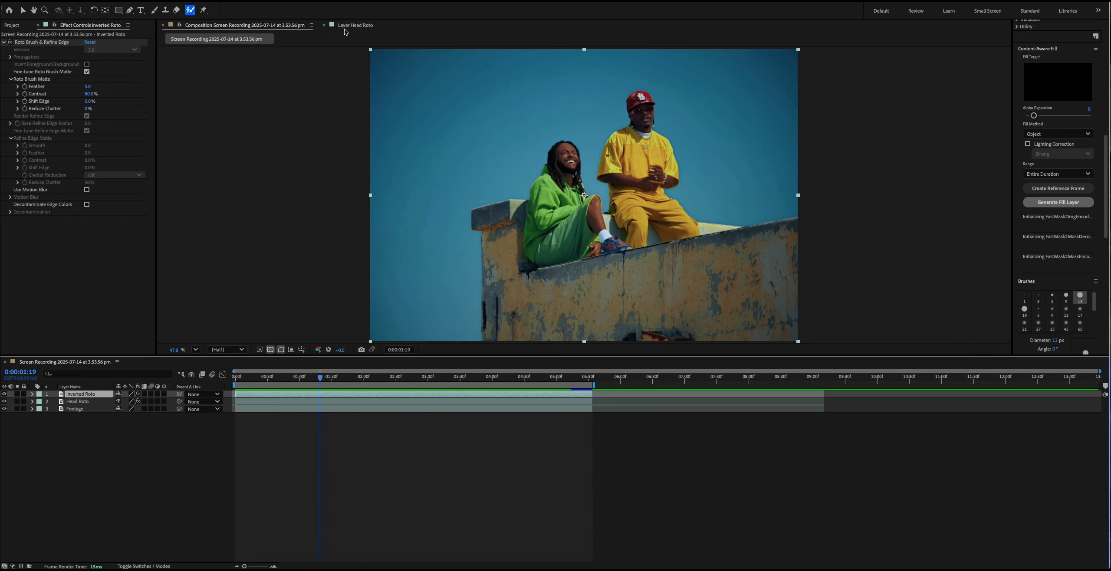
- Unfreeze the Roto Brush on the Inverted Roto layer, enable Invert Foreground/Background, and freeze it again
double_click(103, 396)
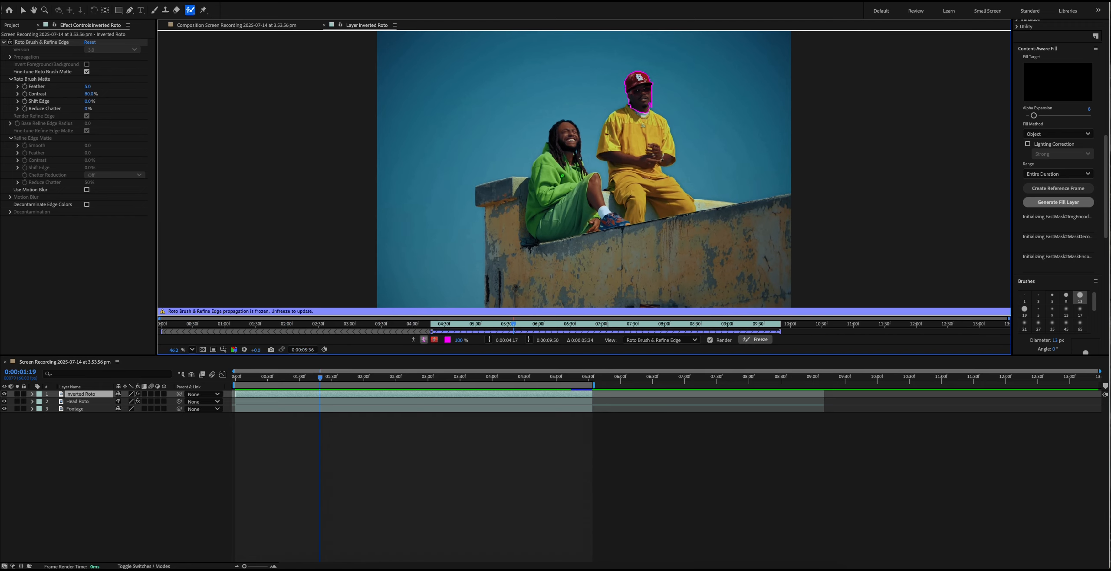
left_click(760, 341)
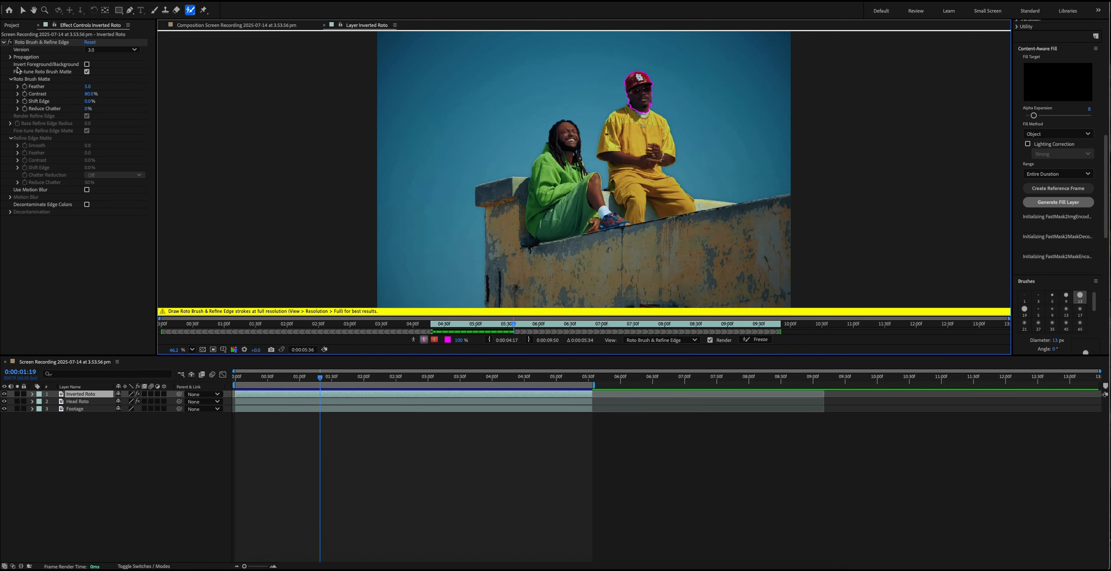
left_click(87, 64)
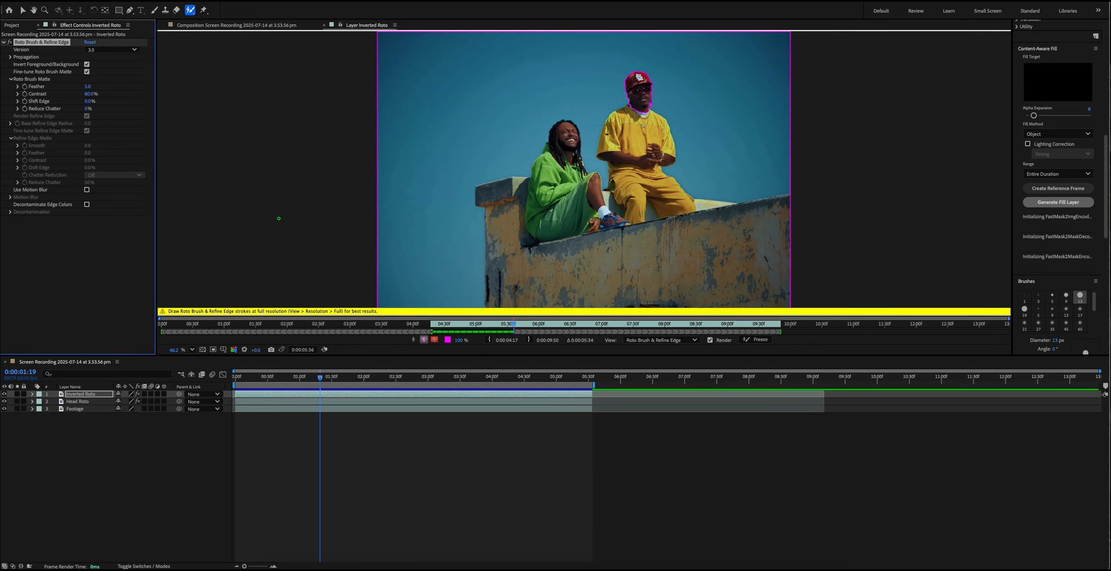
left_click(759, 339)
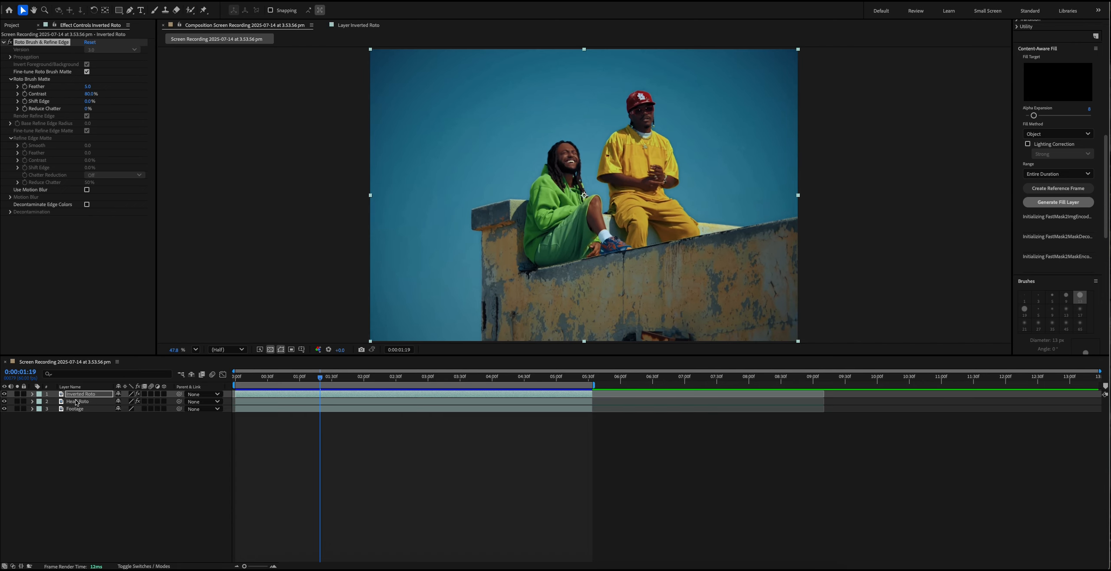
- Compare the Inverted Roto and Head Roto cutouts by displaying each layer on its own with Footage hidden
left_click(24, 401)
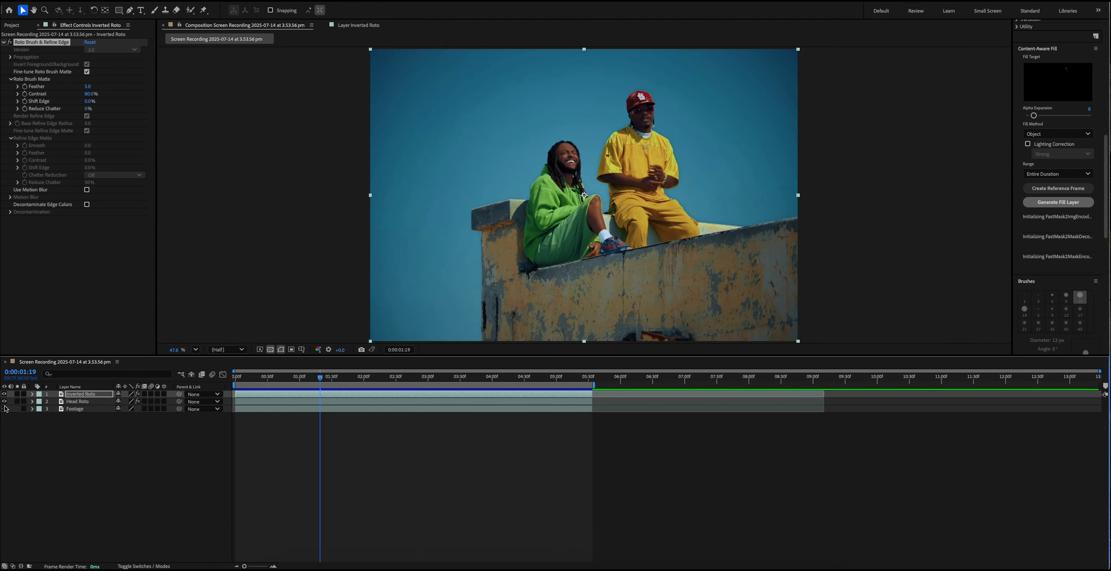
left_click(3, 409)
left_click(4, 402)
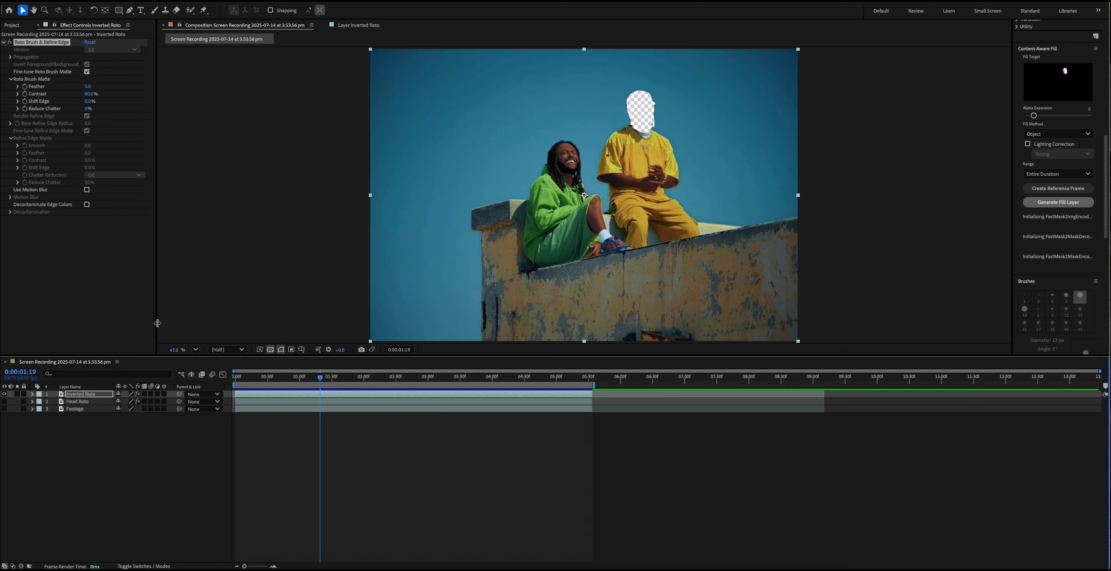
left_click(4, 394)
left_click(4, 401)
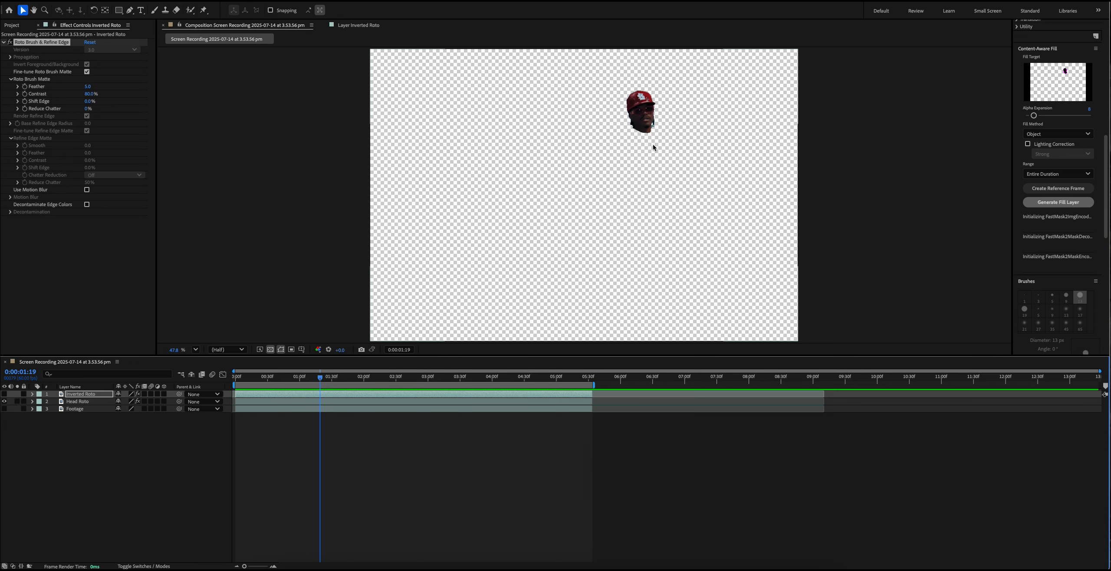
left_click(4, 401)
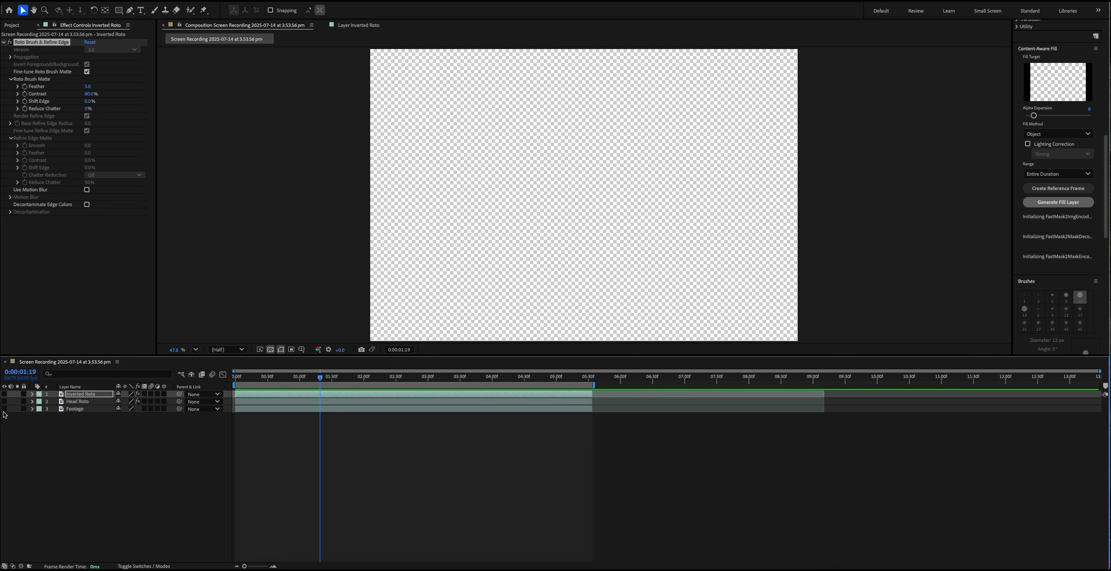
left_click(4, 408)
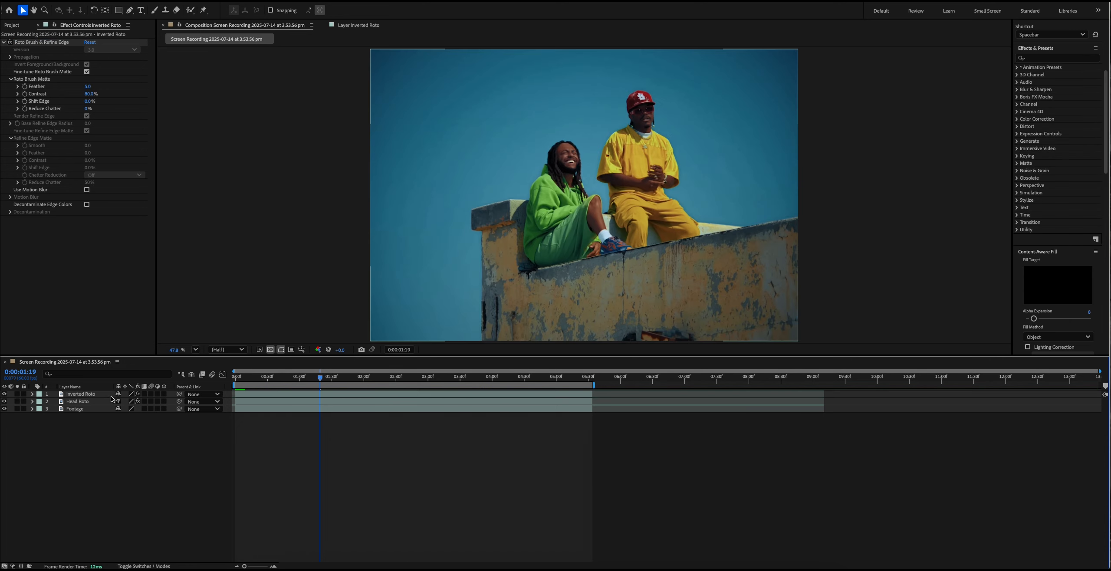
- Hide the Head Roto and Footage layers and generate a Content-Aware Fill layer for the cut-out head, using Object fill over the entire duration
left_click(94, 394)
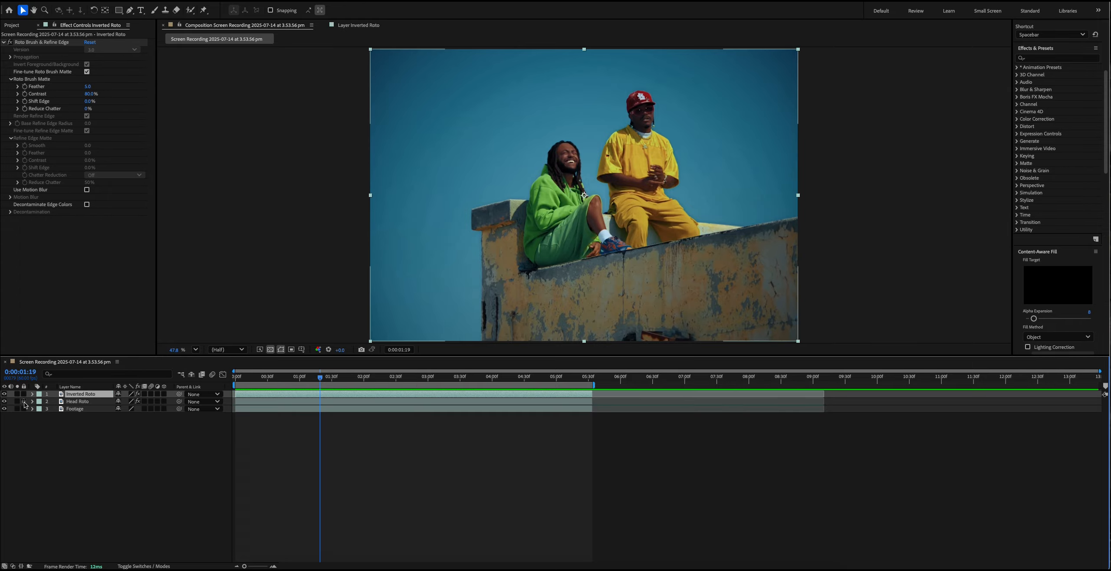
left_click(4, 401)
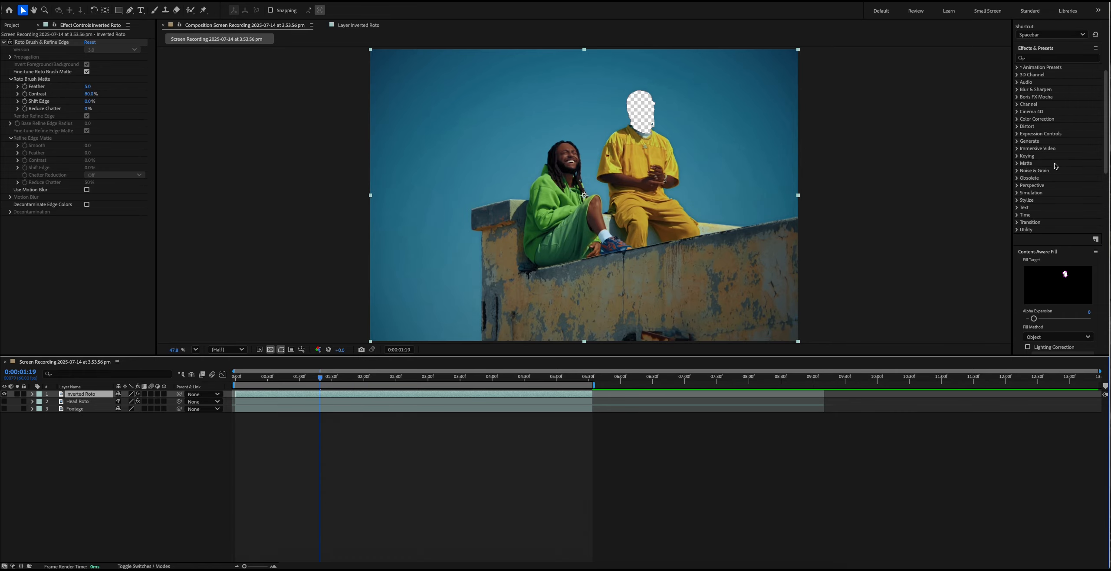
scroll(1070, 159, "down", 8)
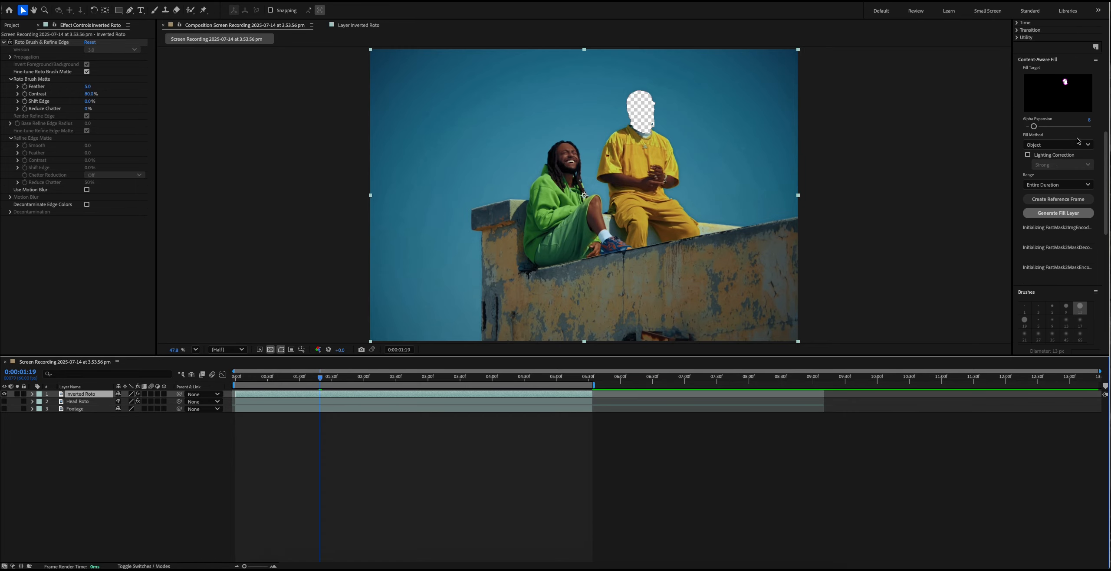
left_click(257, 0)
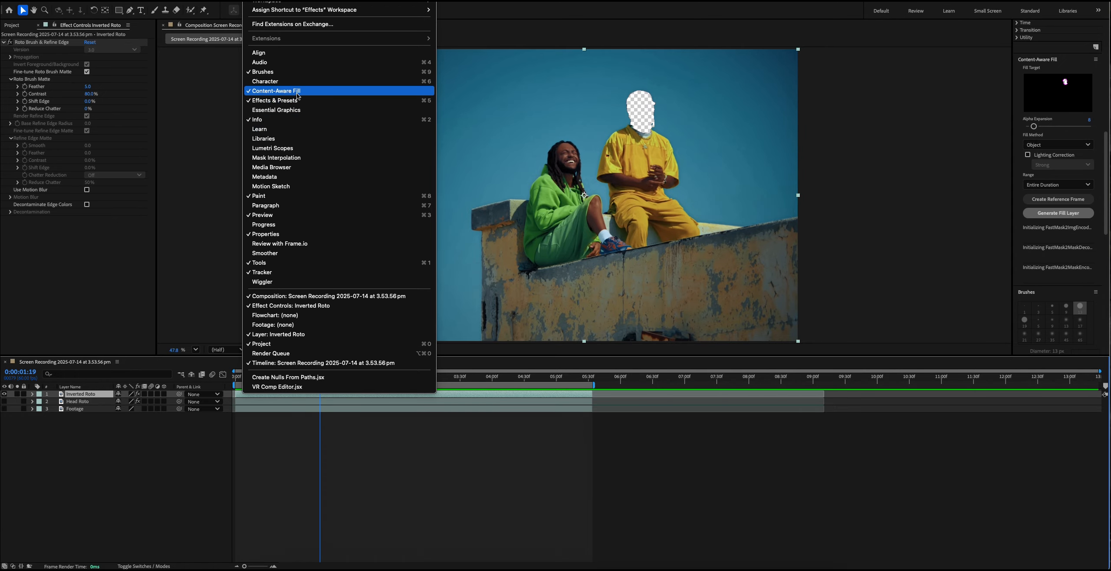
left_click(1027, 163)
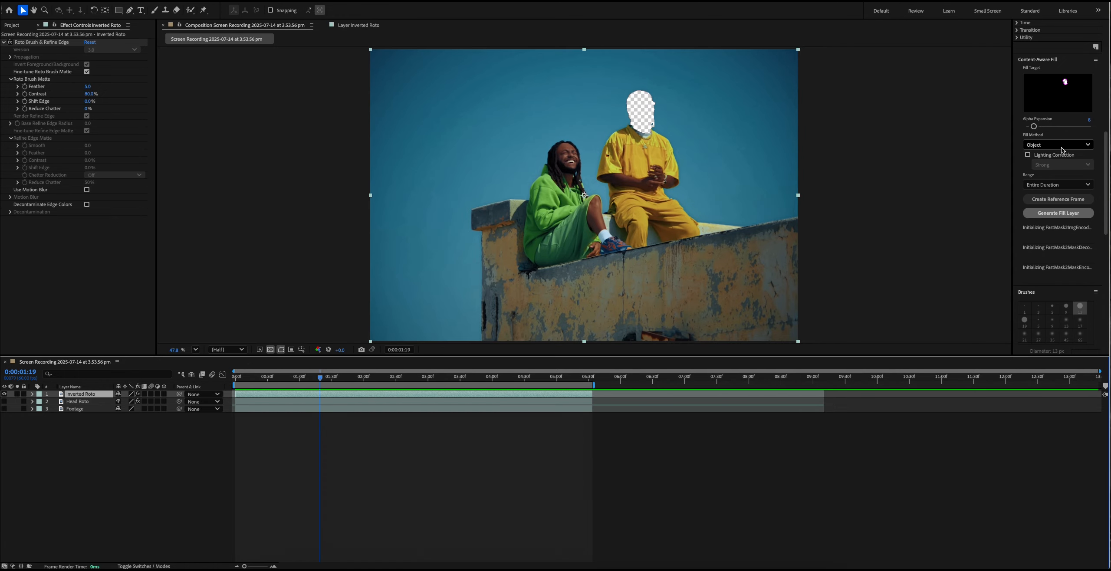
left_click(1054, 214)
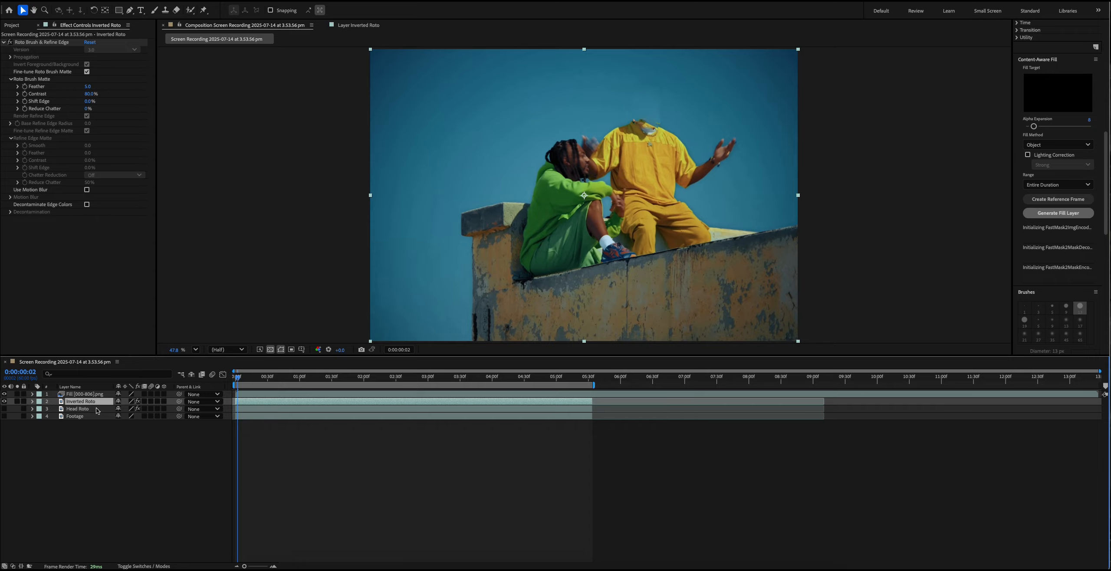
- Show the Head Roto layer and move it above the generated fill layer in the stack
left_click(4, 408)
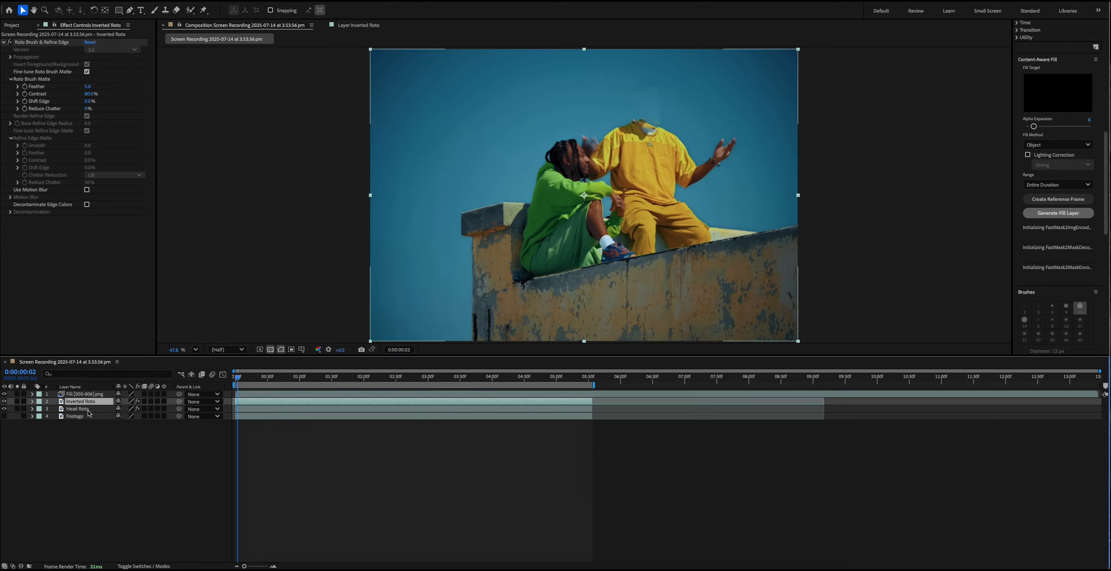
left_click_drag(88, 412, 90, 395)
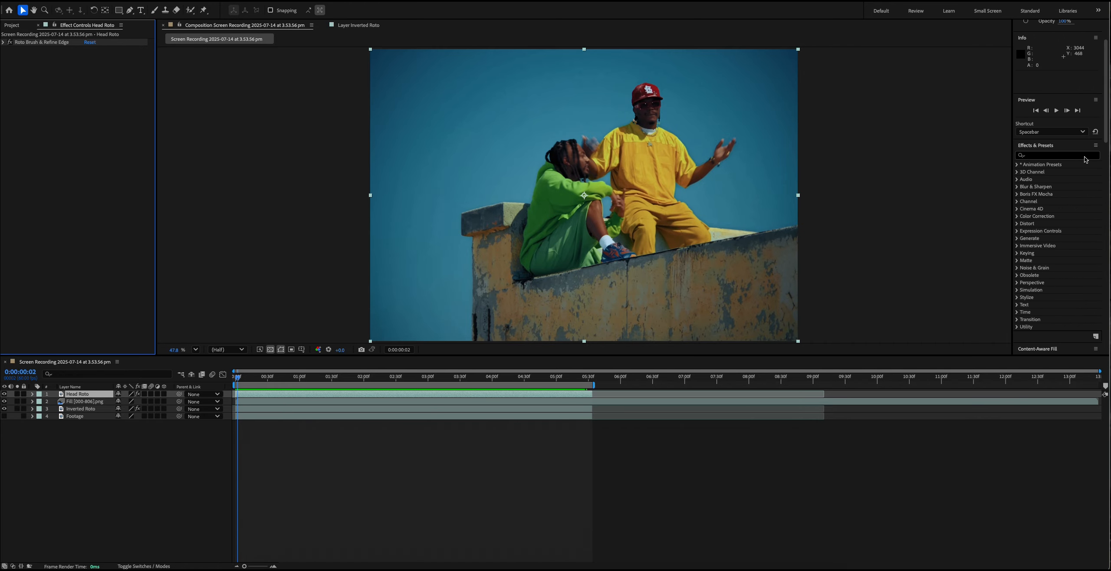
- Find the Distort Transform effect and apply it to the Head Roto layer
left_click(1072, 156)
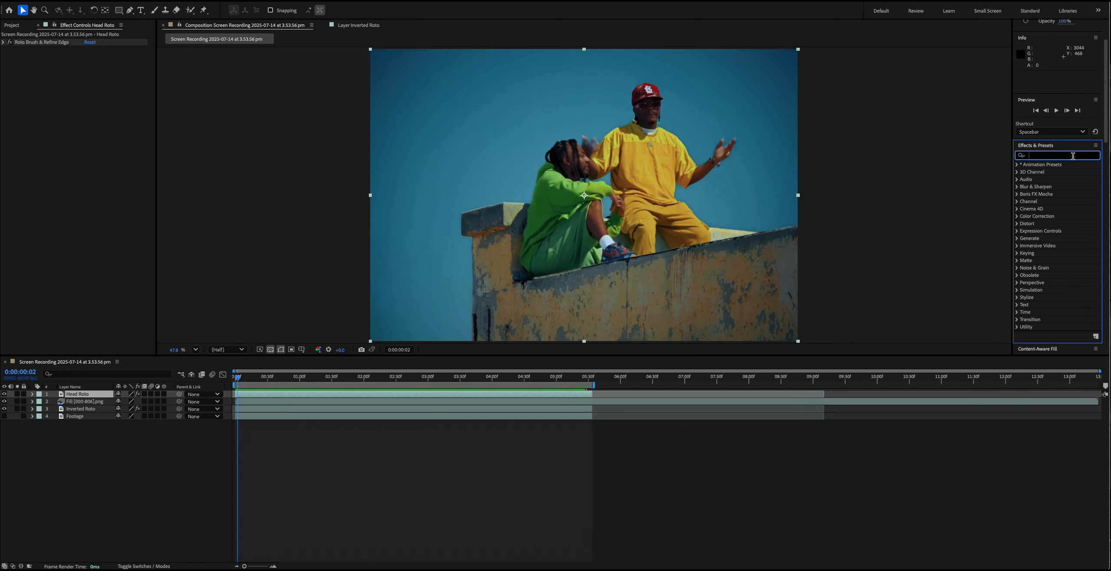
type("transform")
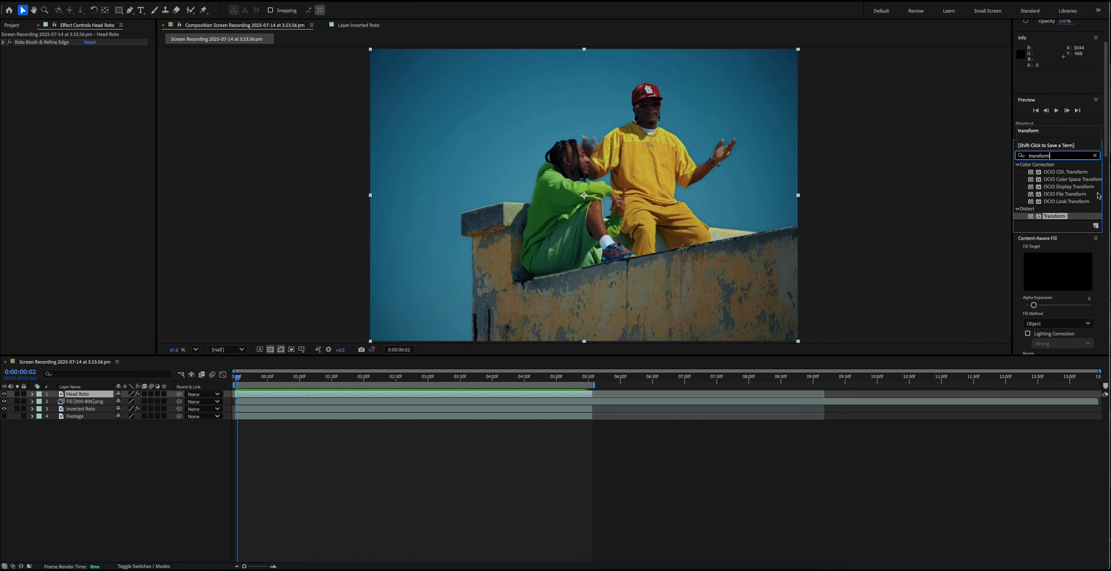
left_click_drag(1083, 216, 92, 153)
mouse_move(103, 65)
left_mouse_down()
mouse_move(147, 64)
mouse_move(83, 65)
mouse_move(114, 65)
left_mouse_up()
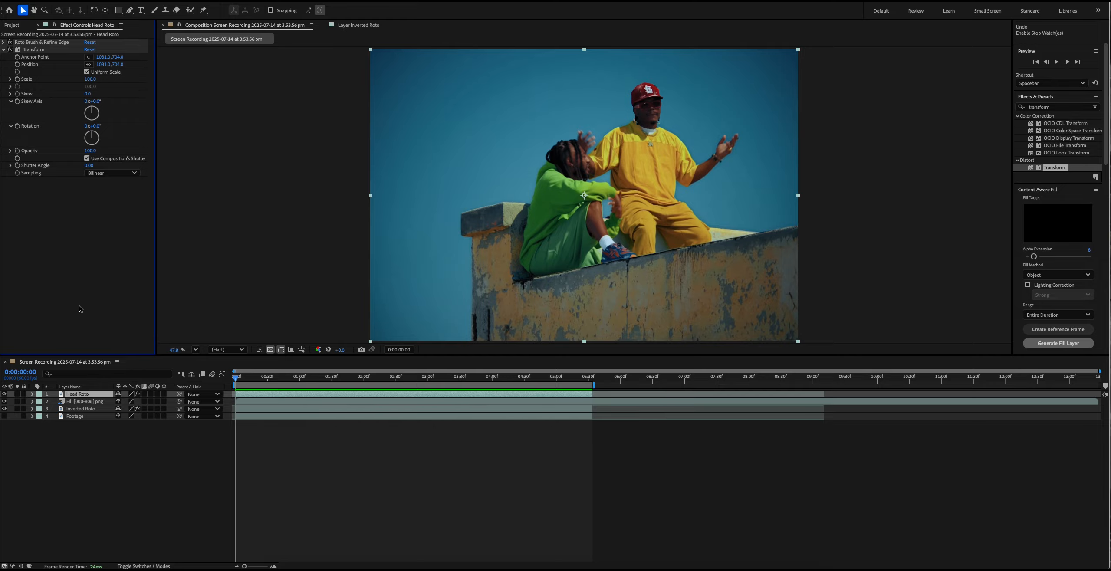
- Expand the Transform effect's properties under the Head Roto layer in the timeline
left_click(32, 401)
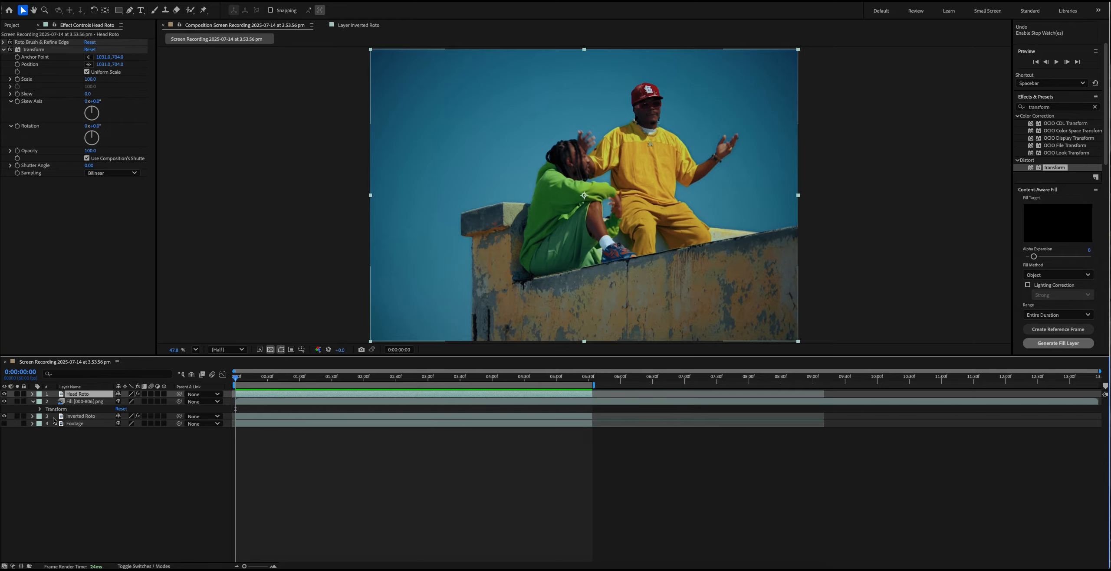
left_click(32, 401)
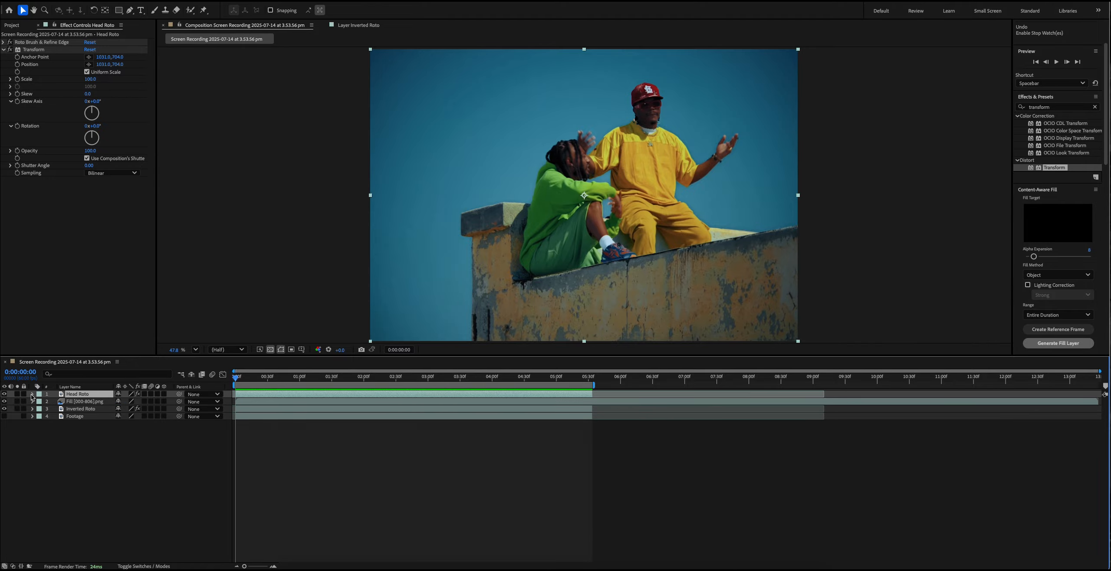
left_click(32, 395)
left_click(40, 402)
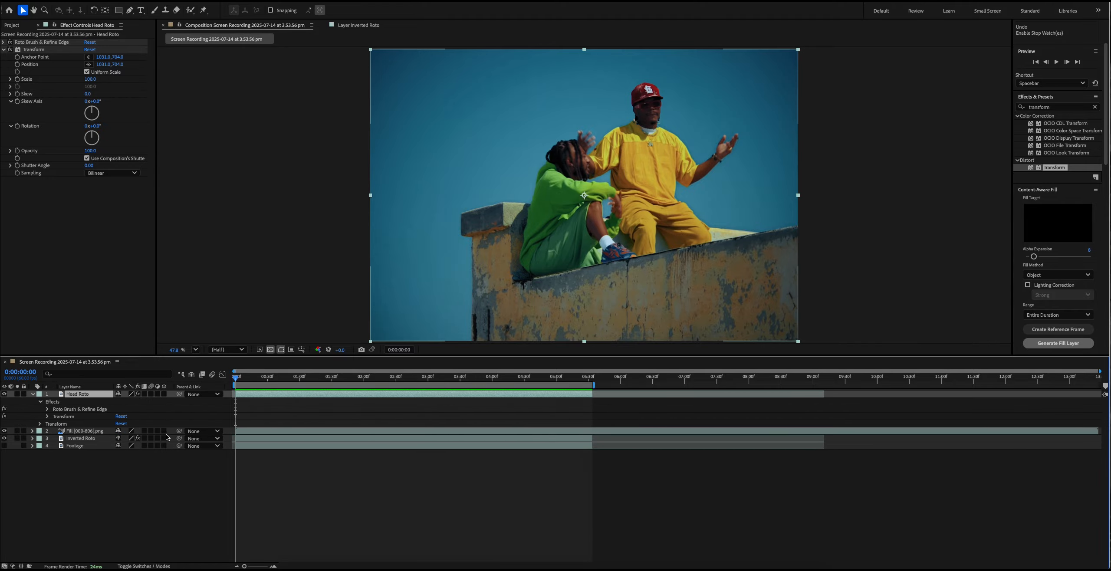
left_click(47, 417)
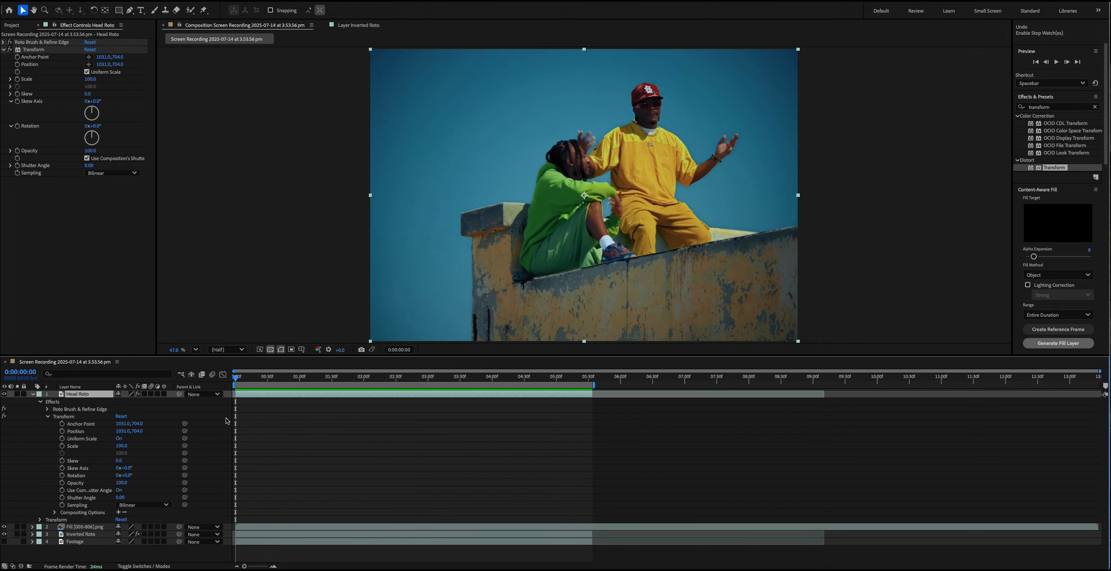
key("=")
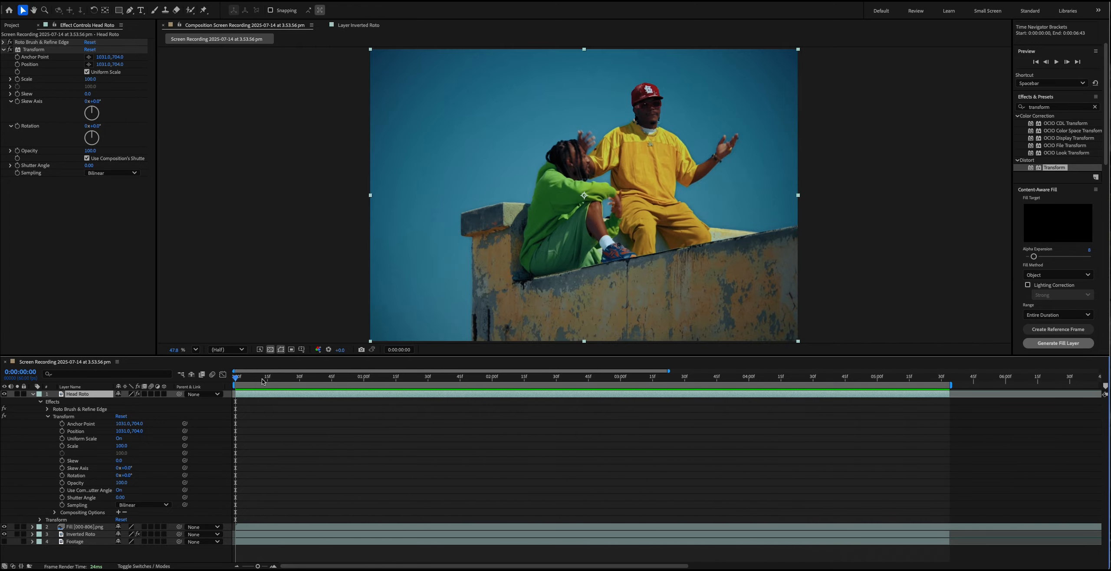
- Keyframe the Head Roto layer's Transform effect Position at 0:00:01:21 and set its vertical value to 250 at 0:00:02:03
left_click_drag(240, 379, 418, 392)
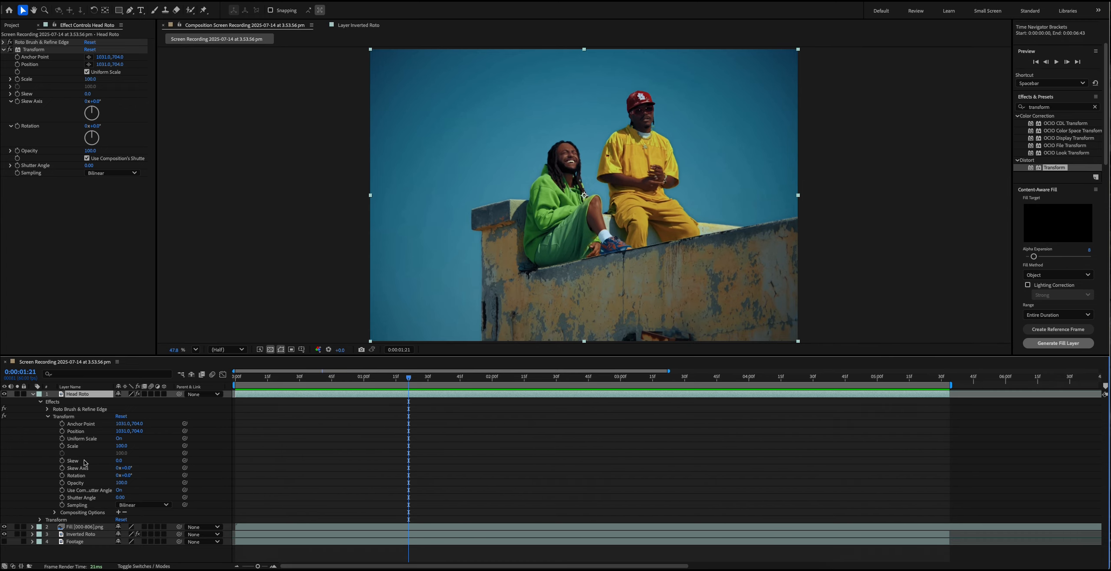
left_click(62, 431)
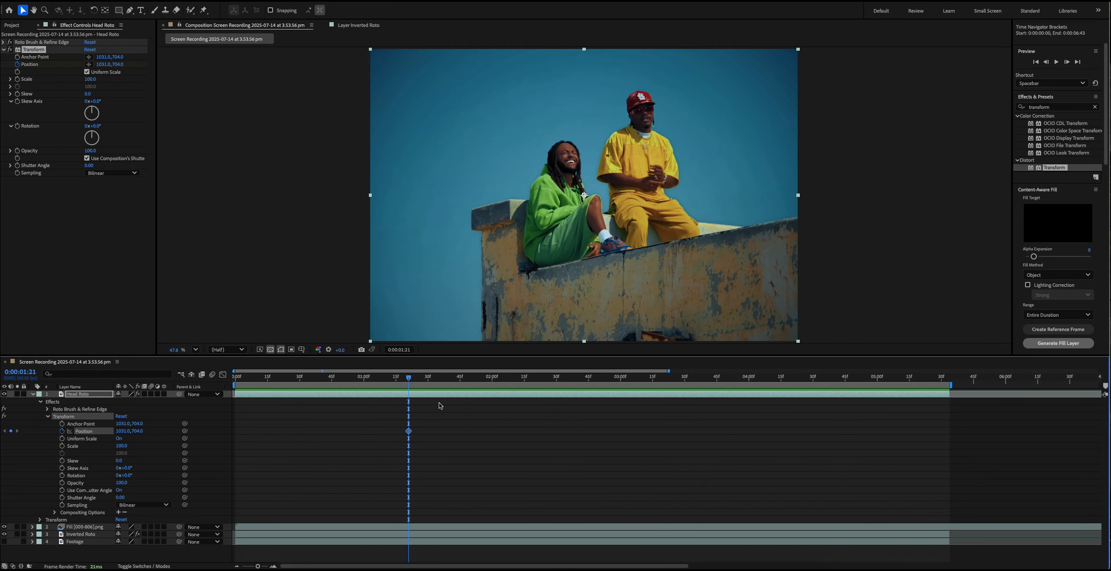
left_click_drag(408, 377, 500, 379)
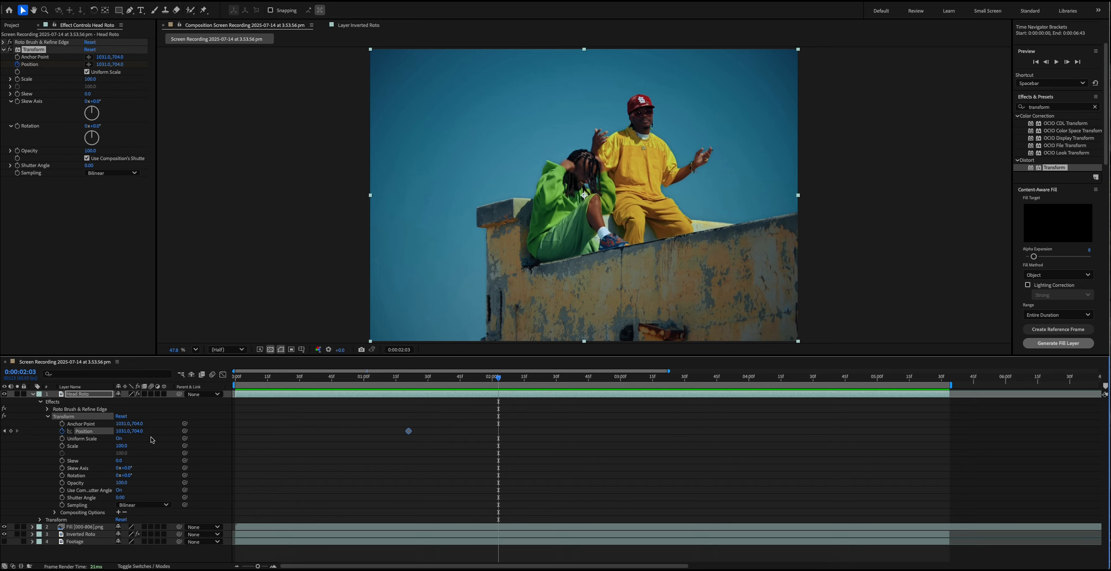
left_click_drag(139, 434, 24, 430)
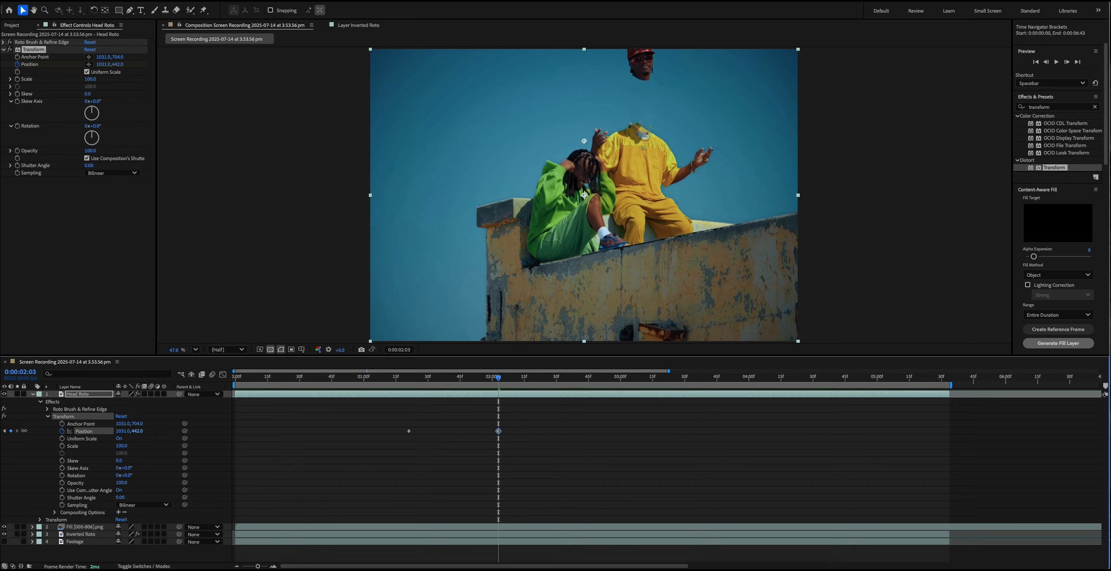
left_click_drag(65, 431, 56, 431)
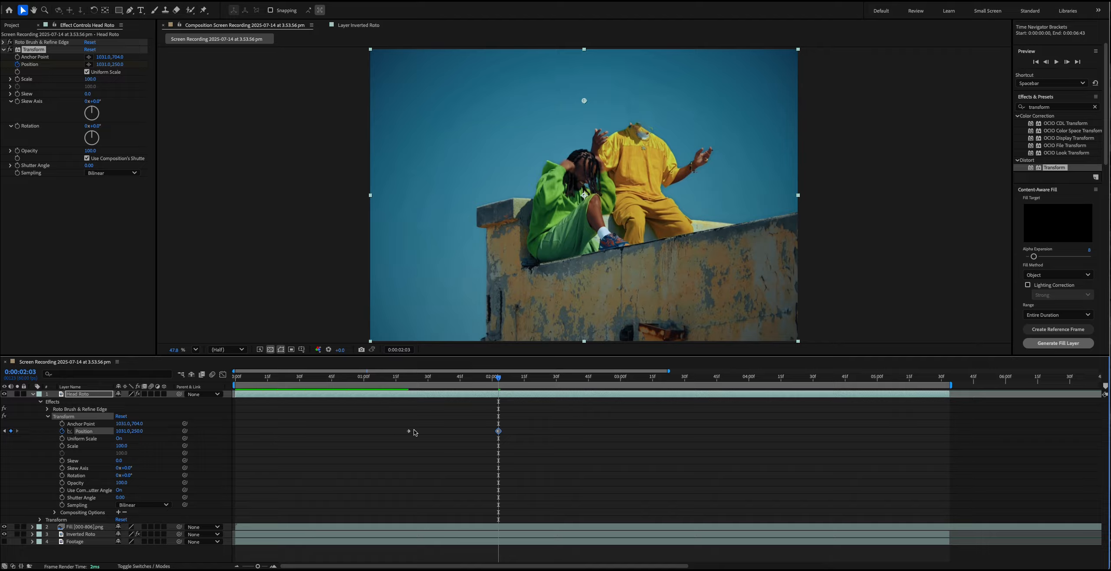
- Apply Easy Ease to both Position keyframes of the Head Roto layer
left_click_drag(531, 443, 379, 420)
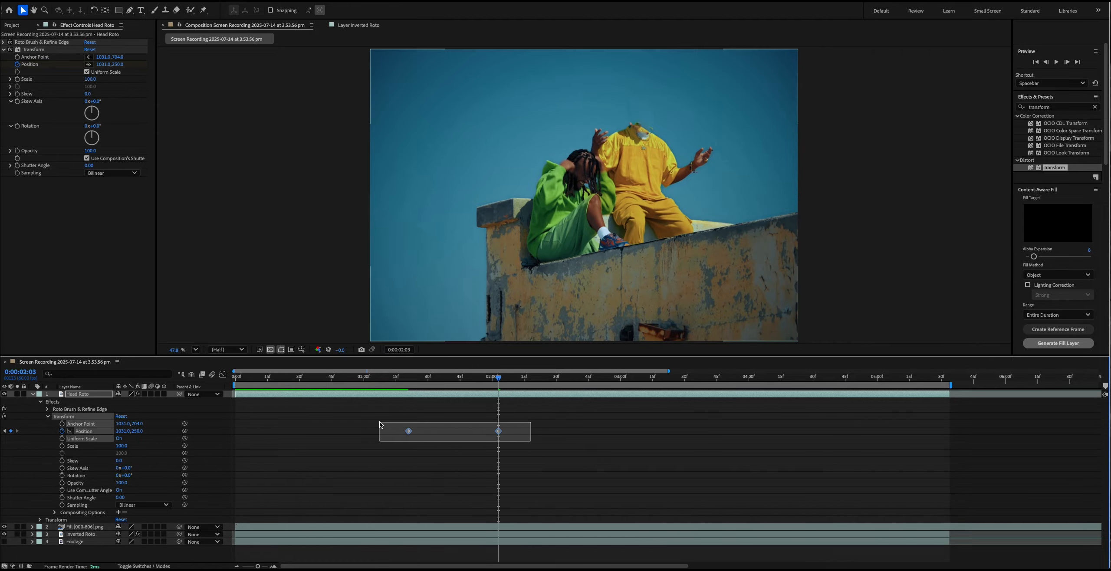
right_click(499, 432)
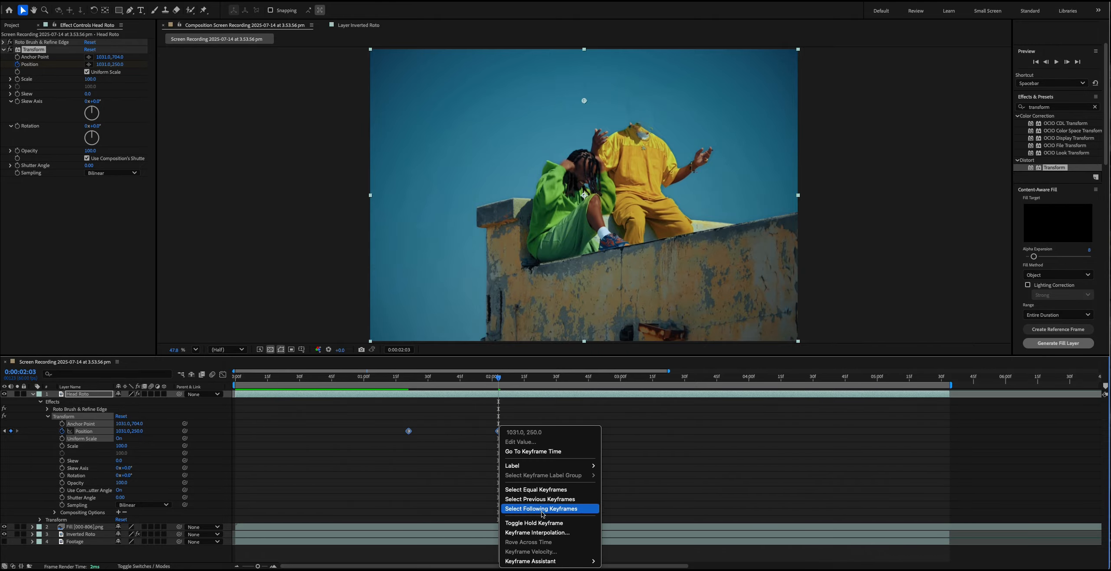
mouse_move(558, 562)
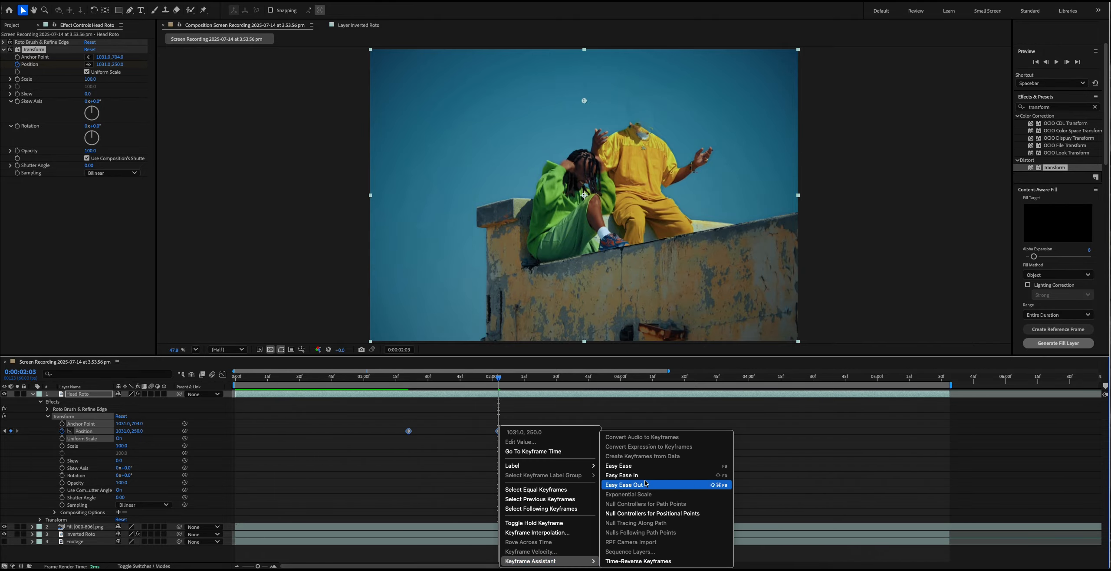
left_click(619, 465)
left_click(492, 470)
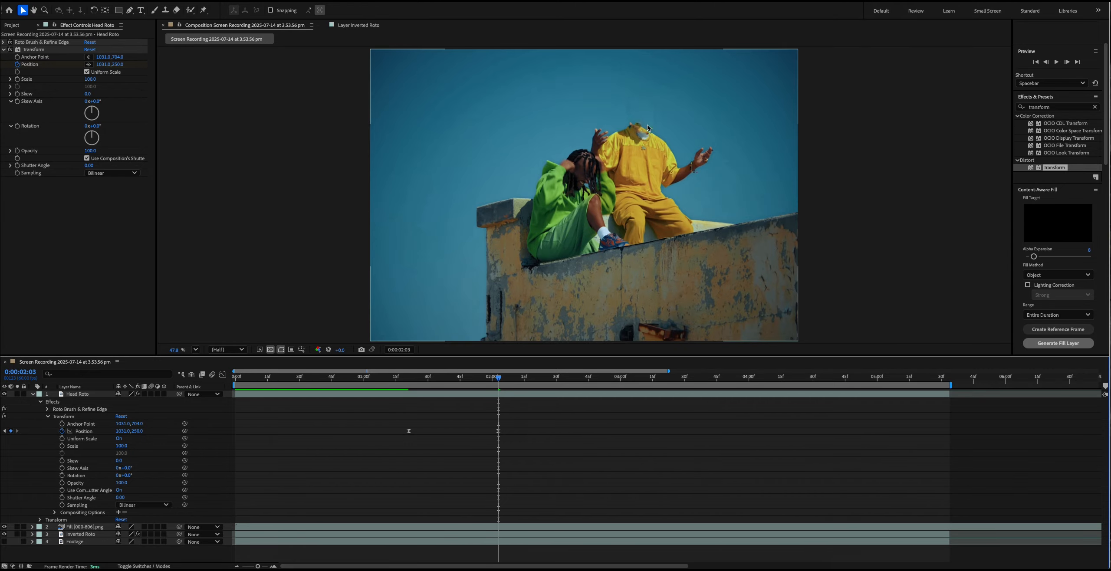
- Play back the eased head movement from 0:00:01:00 and again from 0:00:01:14
left_click(364, 378)
key("space")
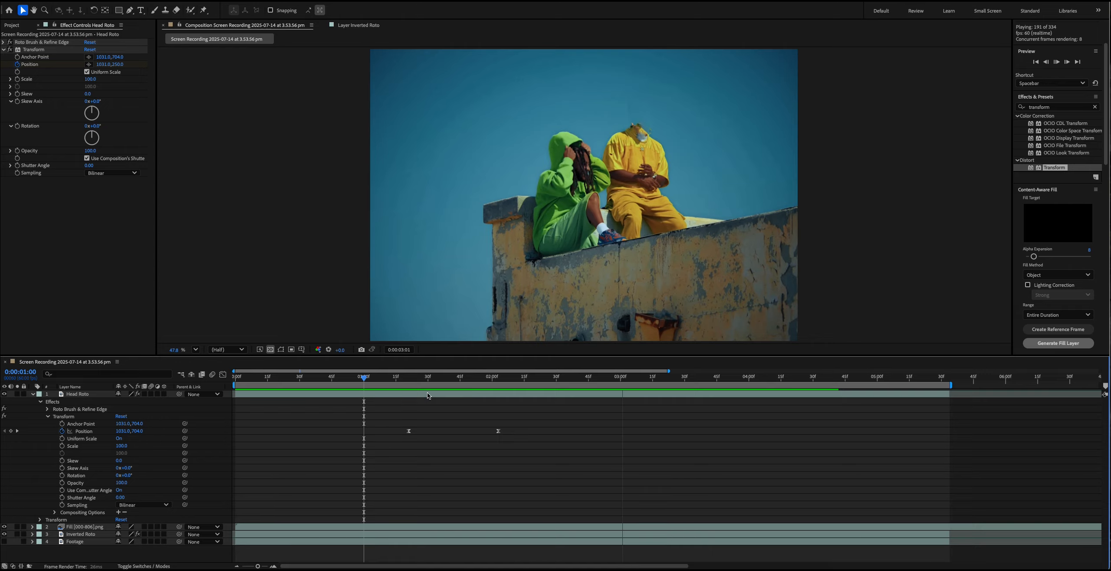
key("space")
left_click(393, 377)
key("space")
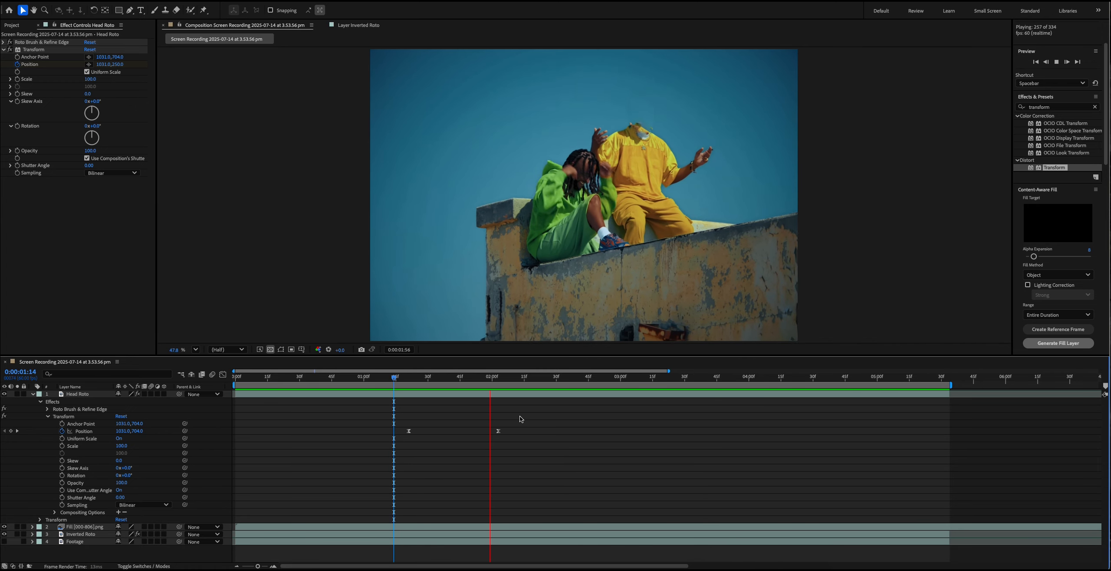
key("space")
- Enable motion blur for the Head Roto layer and the composition, compare the moving head with and without it, and preview the movement
left_click(411, 376)
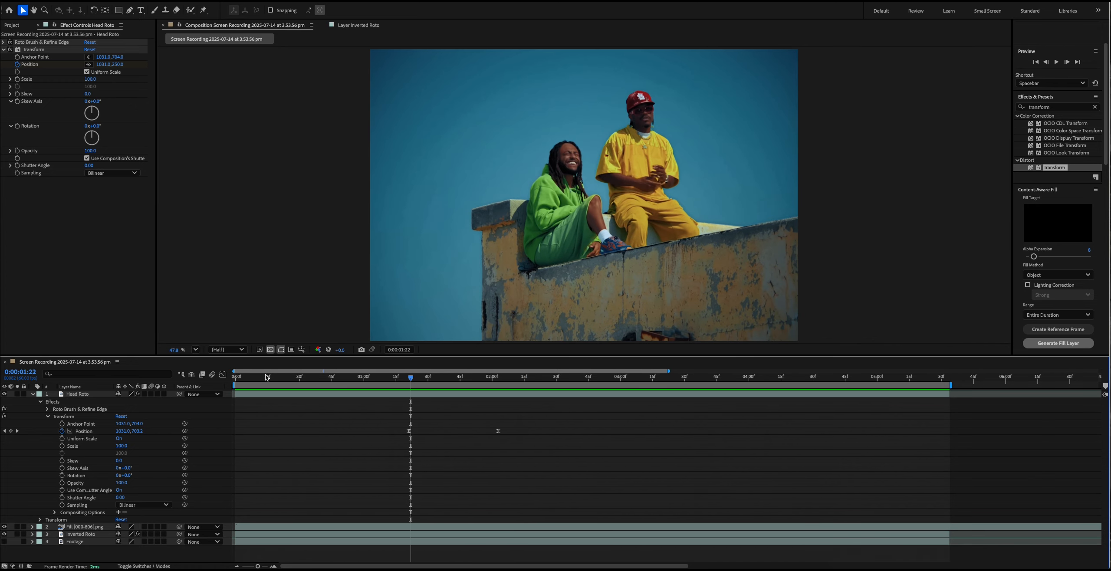
left_click(151, 394)
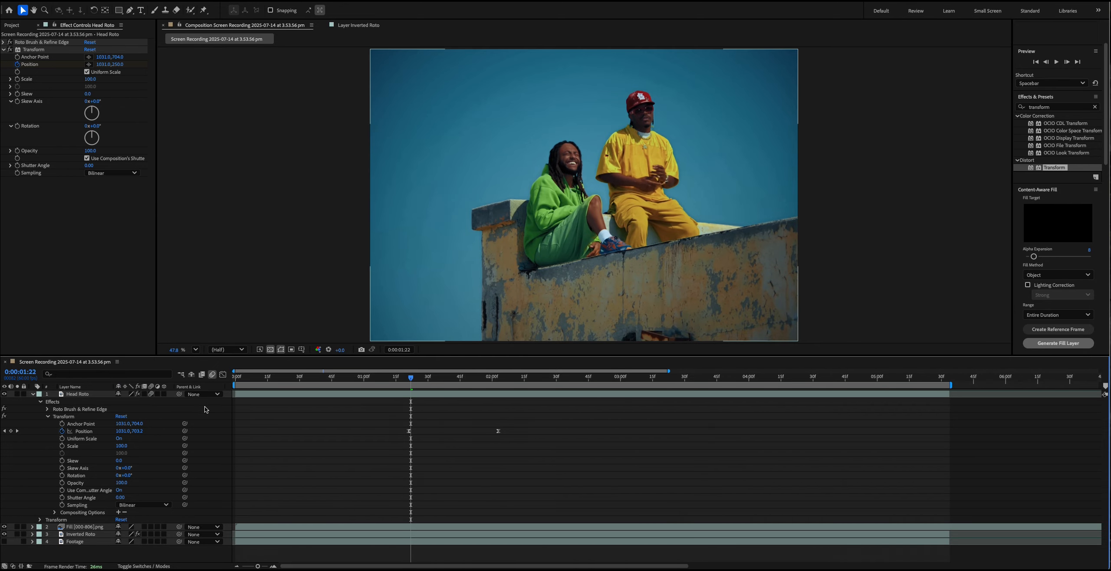
left_click_drag(412, 380, 449, 379)
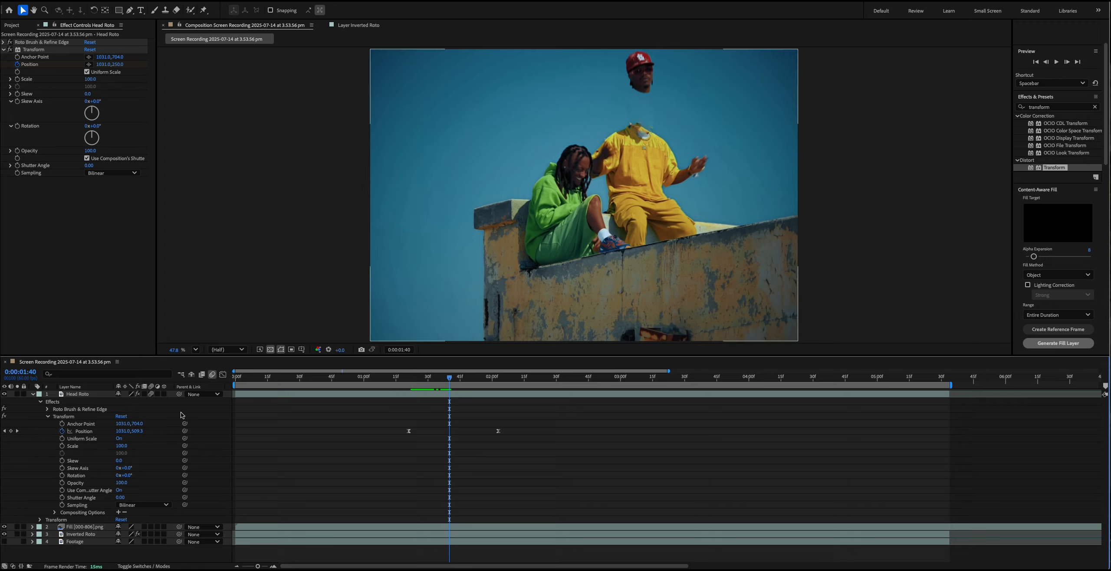
left_click(152, 396)
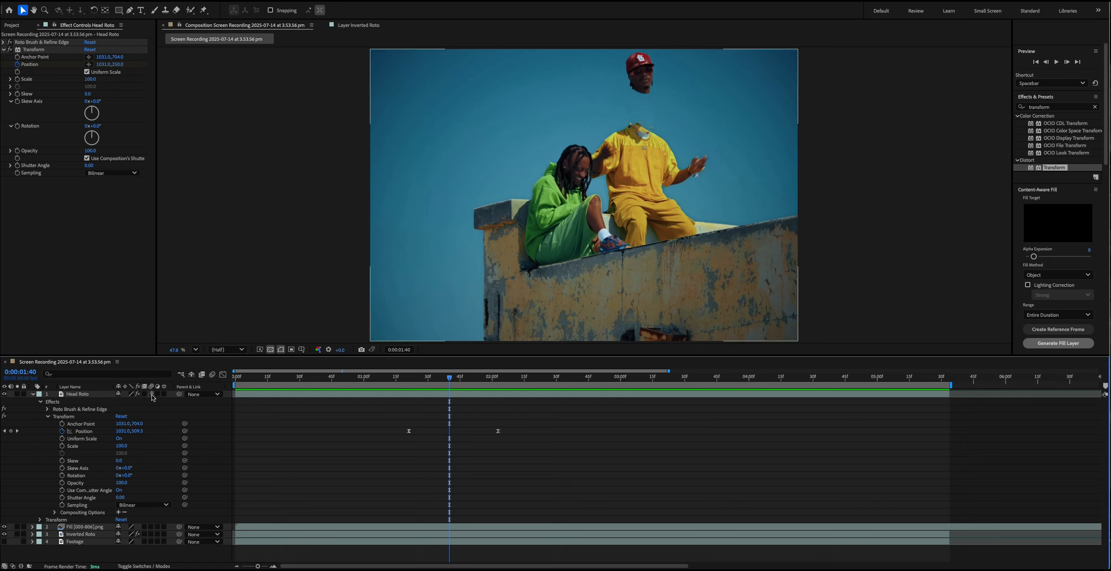
left_click(152, 396)
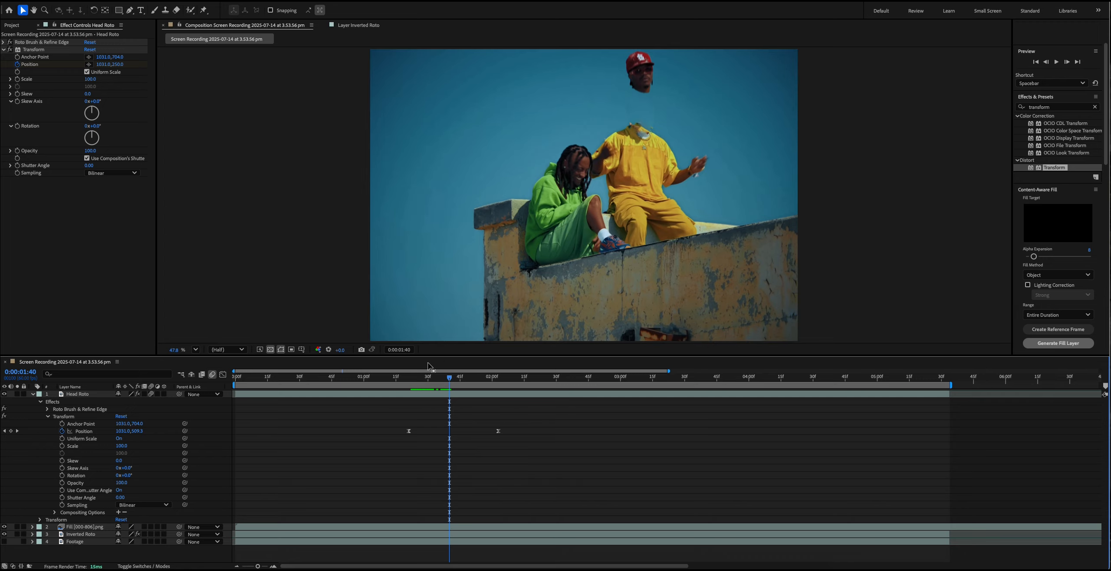
left_click(404, 378)
key("space")
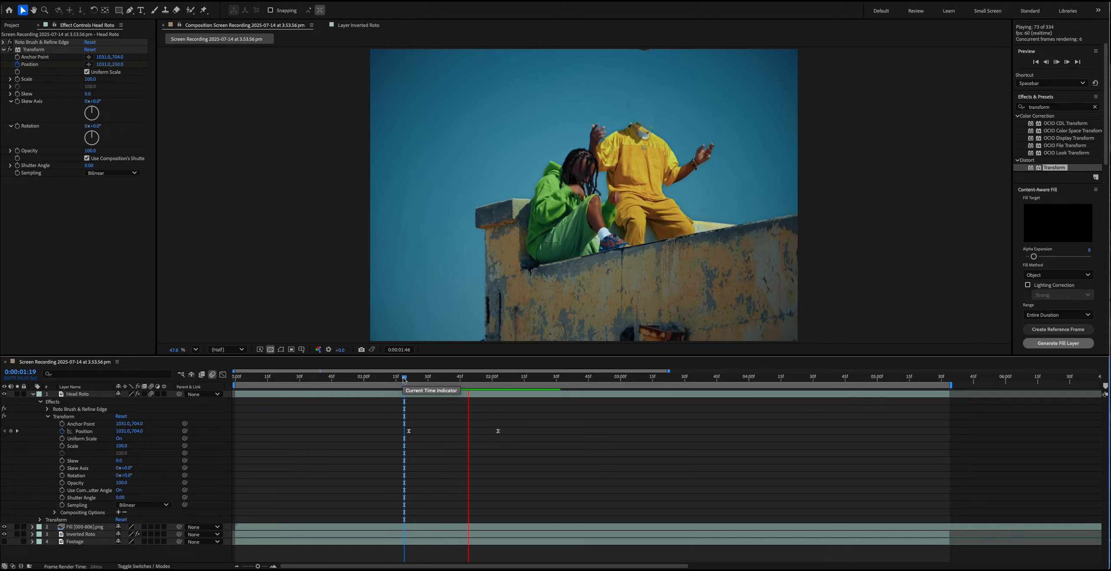
key("space")
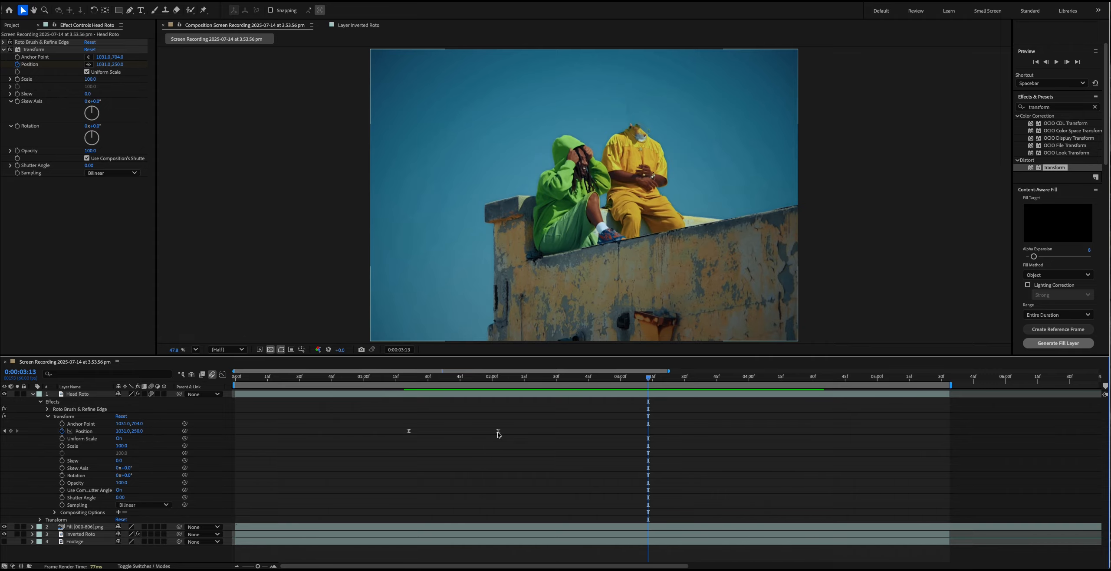
- Speed up the head's rise by moving the second Position keyframe to about 0:00:01:35, and preview it
left_click_drag(497, 432, 439, 443)
left_click(400, 376)
key("space")
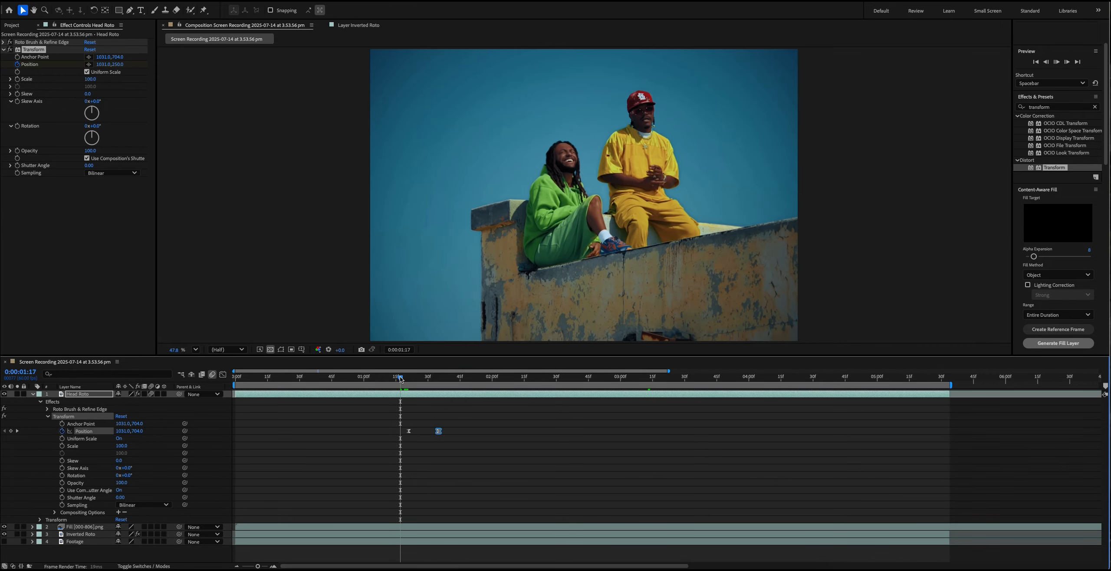
key("space")
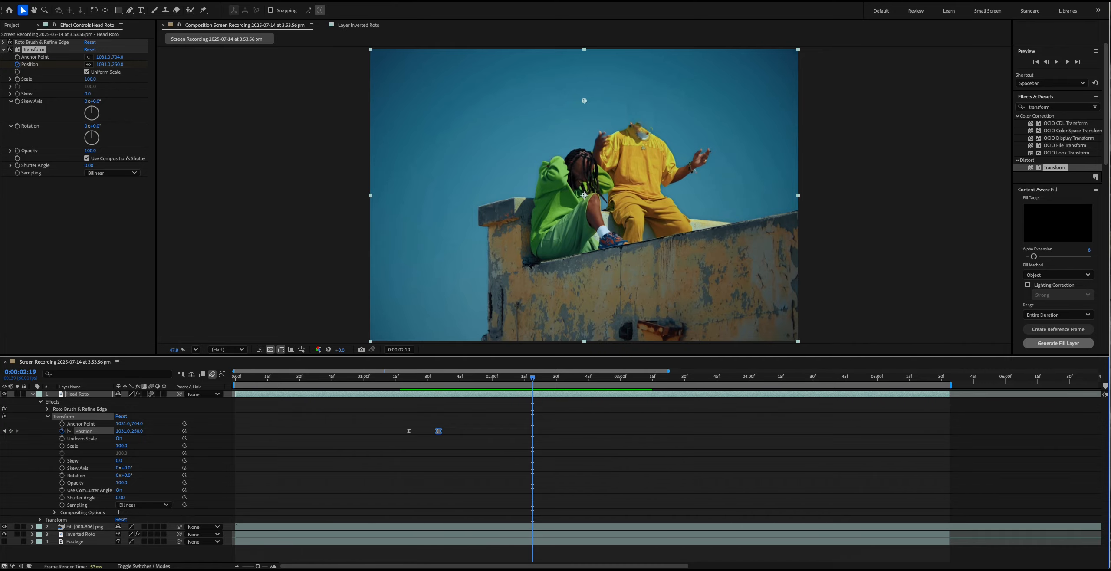
- Slow down the head's rise by moving the second Position keyframe to about 0:00:03:35, and preview it
left_click_drag(439, 434, 696, 437)
left_click(406, 379)
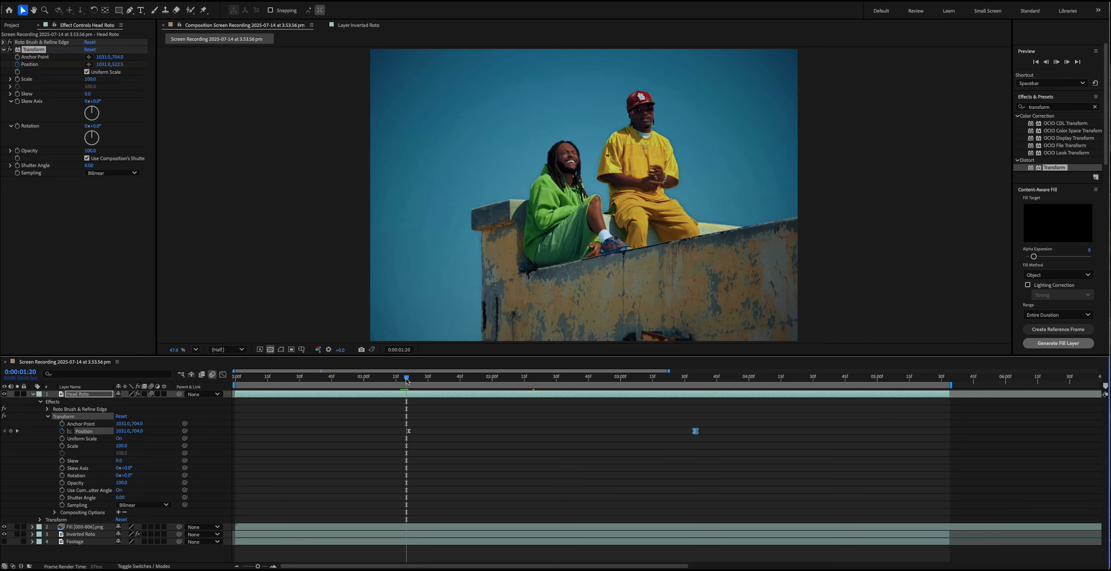
key("space")
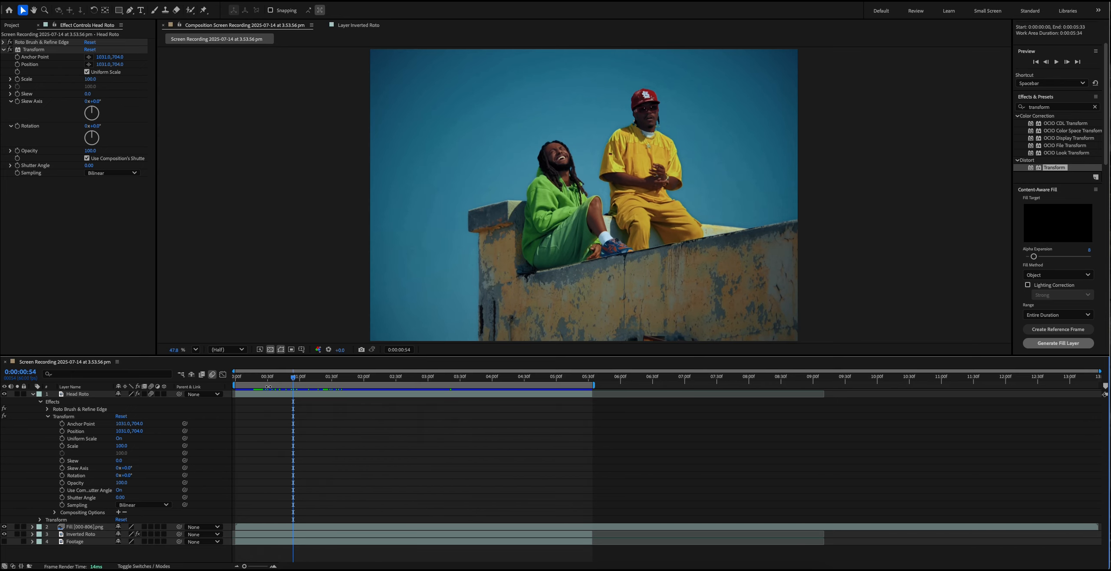
- Keyframe the head's effect Position at 0:00:00:50 and set its horizontal value to -500 at 0:00:01:31, sending it out of frame
mouse_move(290, 381)
left_mouse_down()
mouse_move(268, 383)
mouse_move(290, 381)
left_mouse_up()
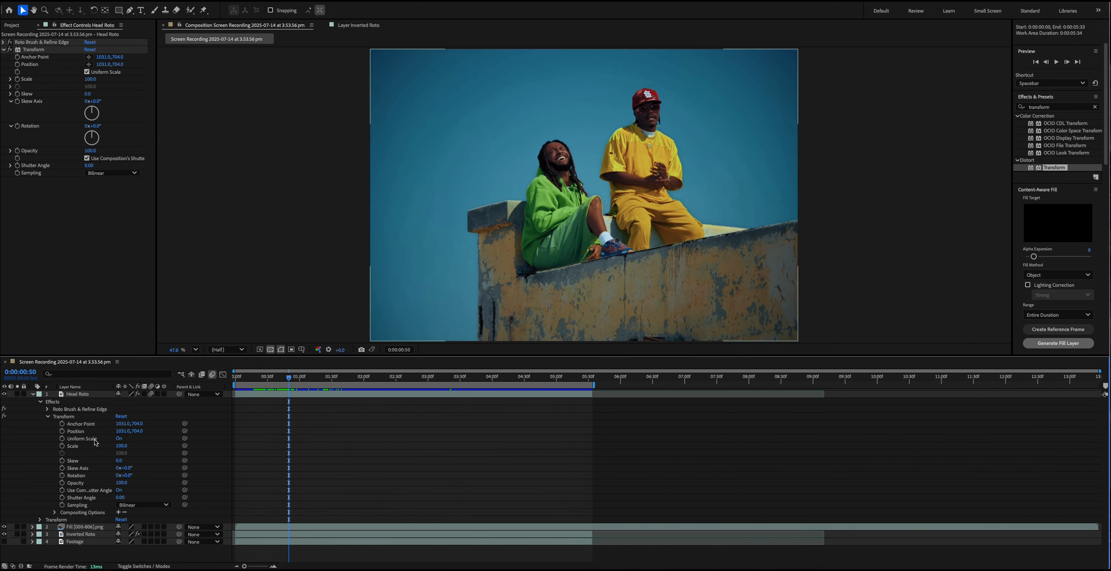
left_click(62, 432)
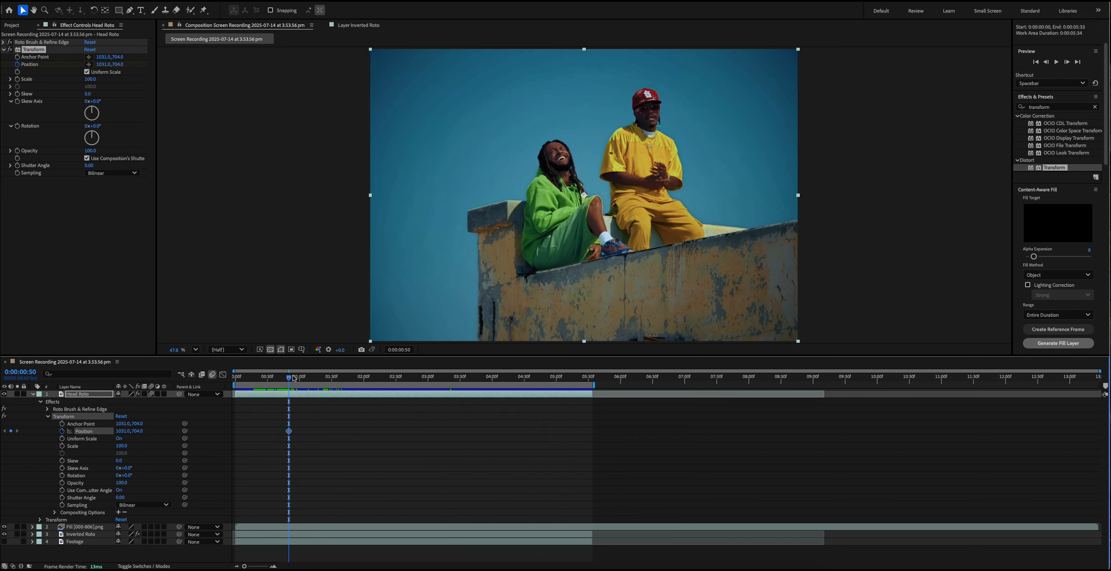
left_click_drag(293, 375, 332, 379)
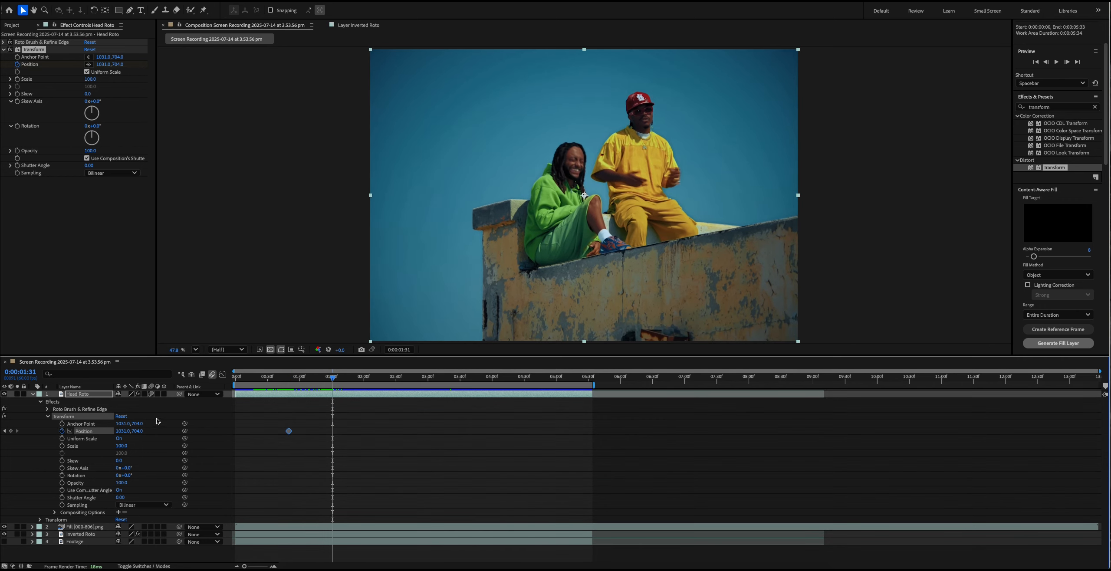
left_click_drag(123, 433, 18, 433)
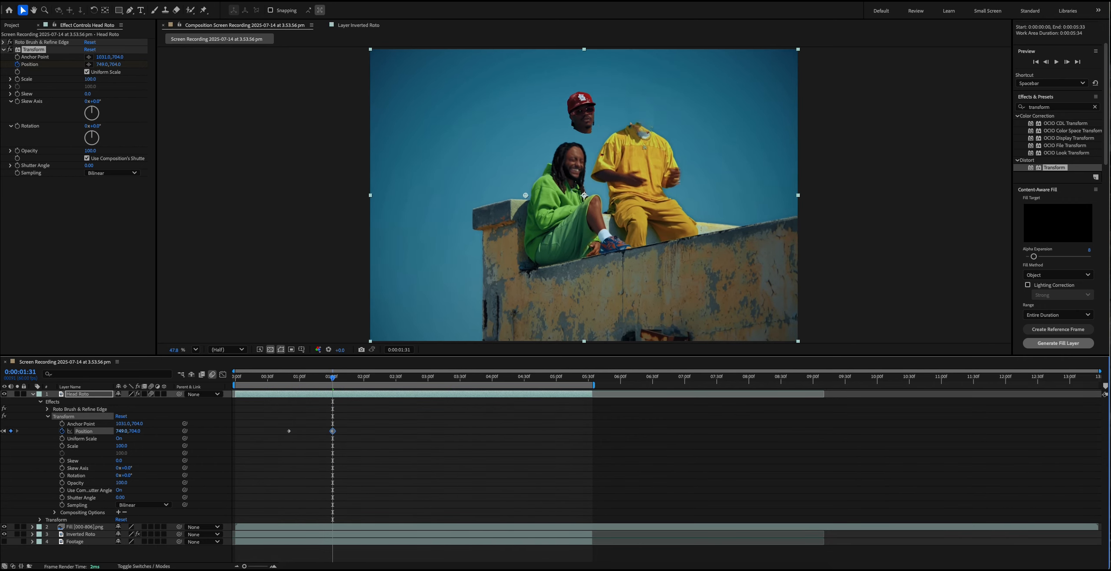
left_click_drag(114, 432, 4, 430)
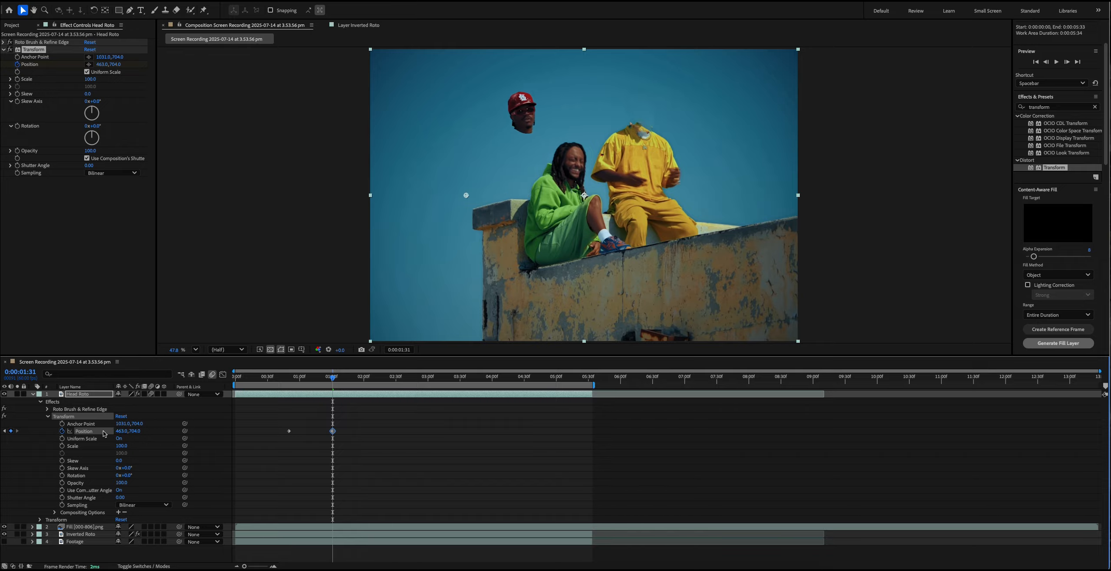
left_click_drag(104, 433, 24, 434)
left_click_drag(123, 432, 122, 431)
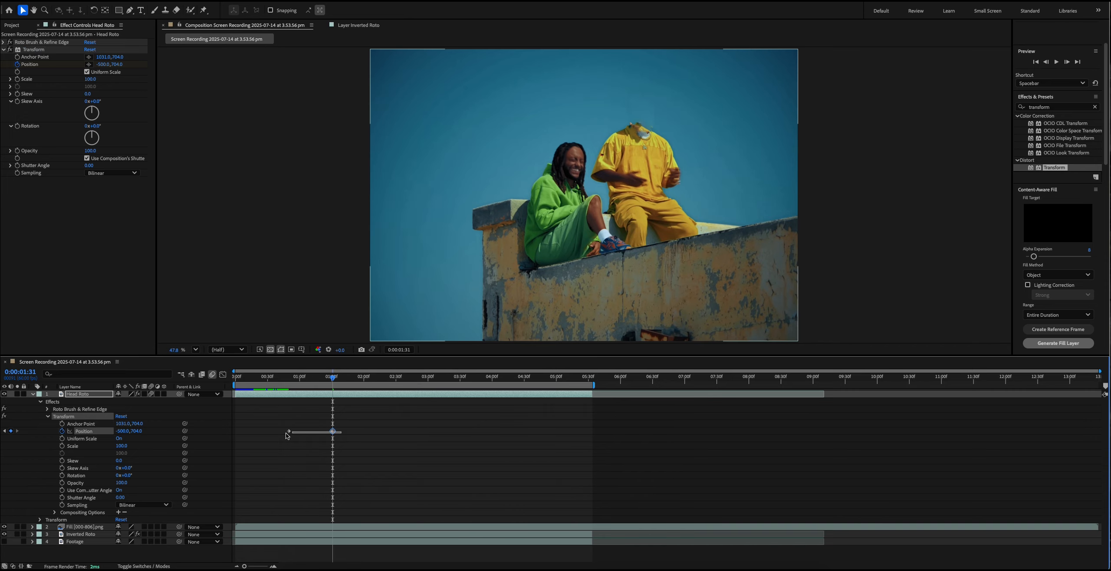
- Apply Easy Ease to both keyframes of the head's sideways movement and scrub through the start of the motion
left_click(289, 430)
right_click(289, 431)
mouse_move(361, 561)
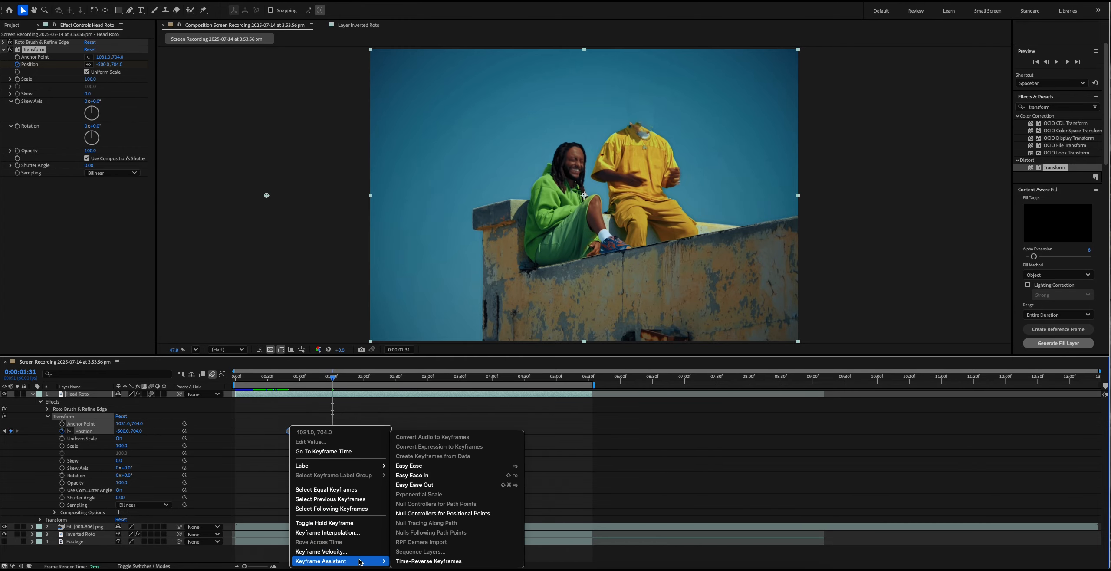
left_click(432, 469)
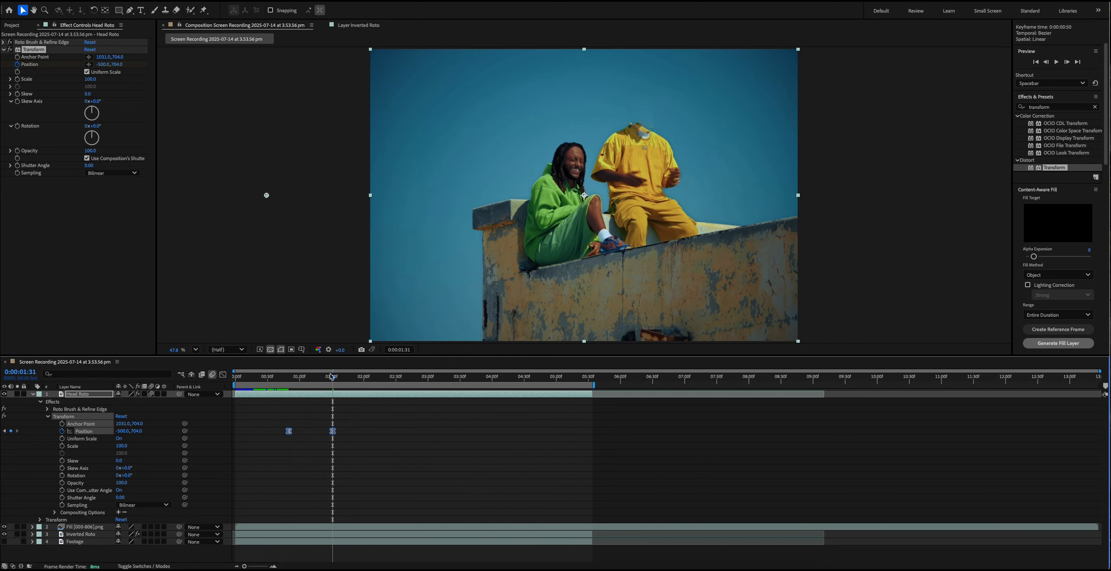
left_click_drag(331, 376, 293, 375)
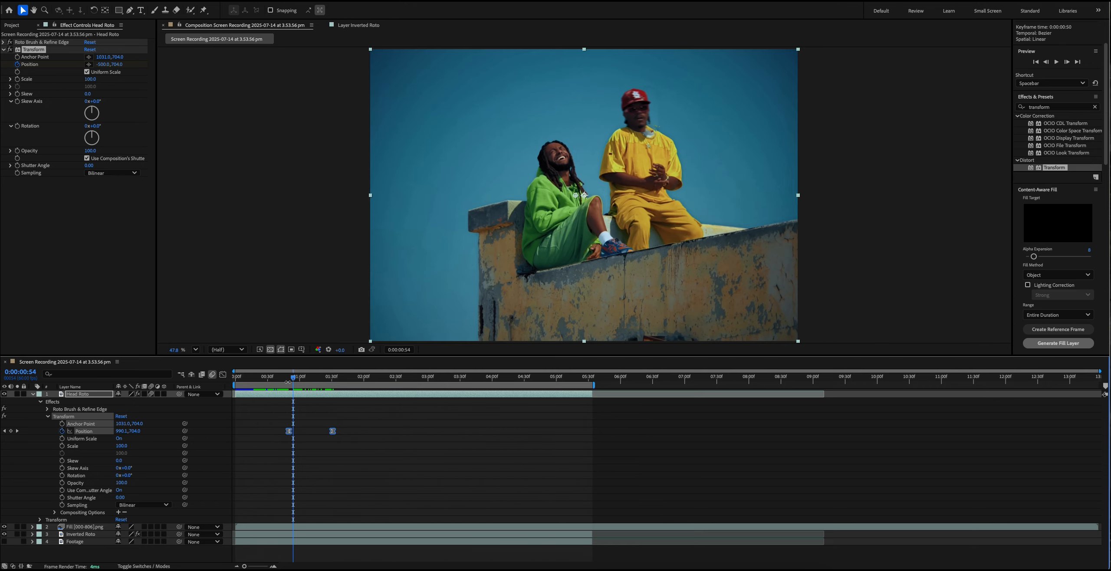
- Keyframe the head's effect Rotation at 0:00:00:50 and set it to -248° at 0:00:01:08
left_click(289, 377)
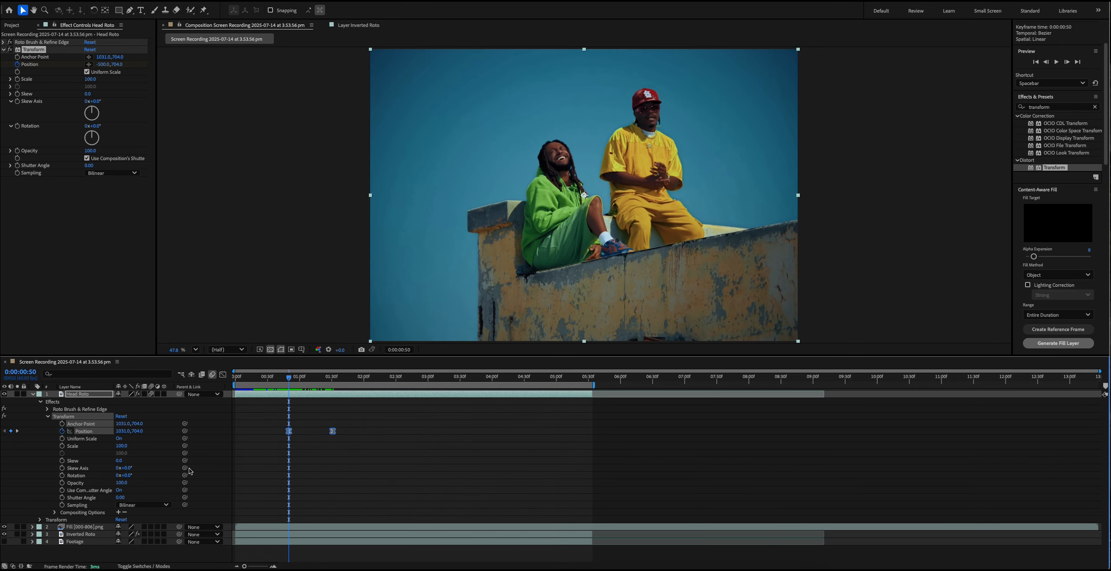
left_click(62, 475)
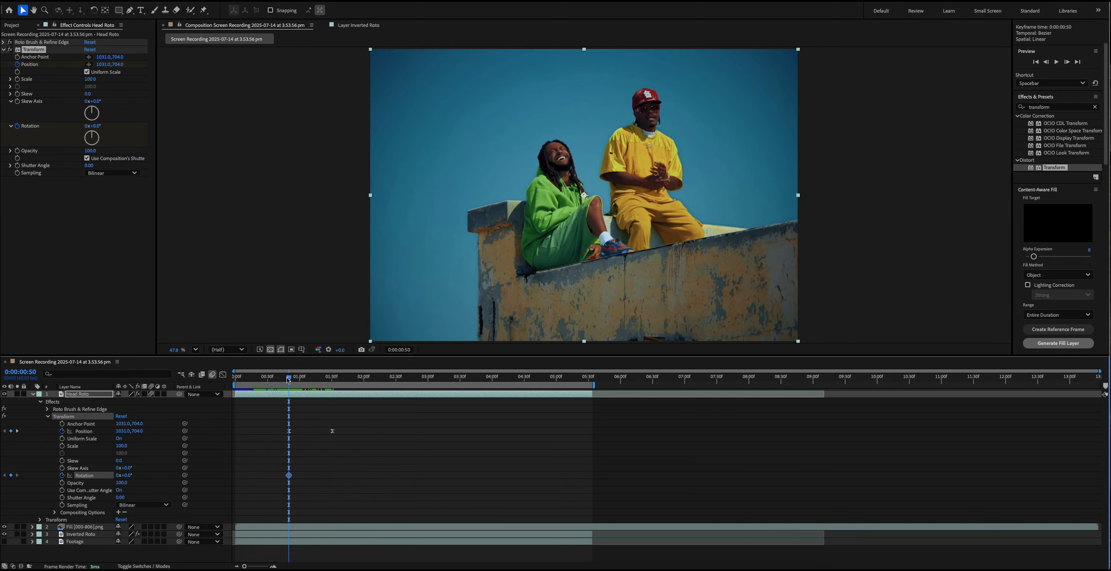
left_click_drag(287, 376, 308, 383)
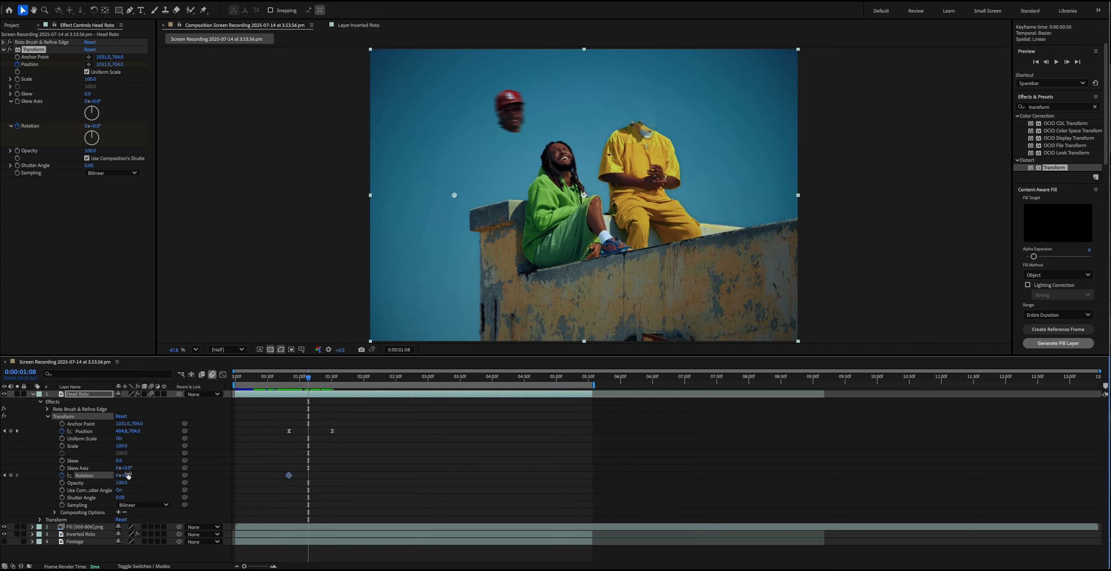
left_click_drag(128, 475, 34, 485)
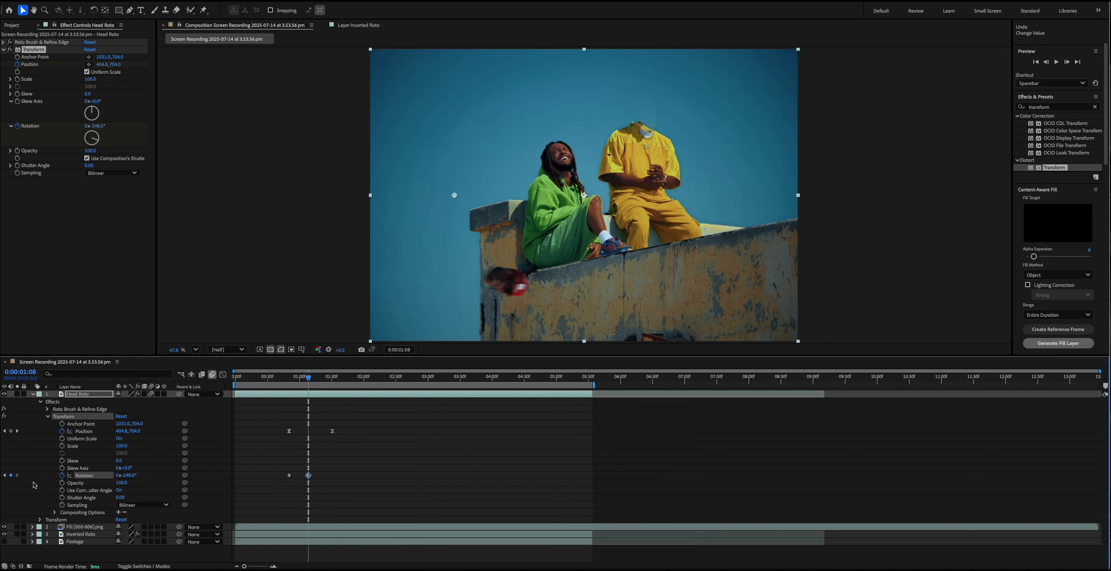
- Set the head's second Rotation keyframe to -2x-256° and move it to 0:00:01:31, in line with the last Position keyframe
left_click_drag(132, 481, 8, 489)
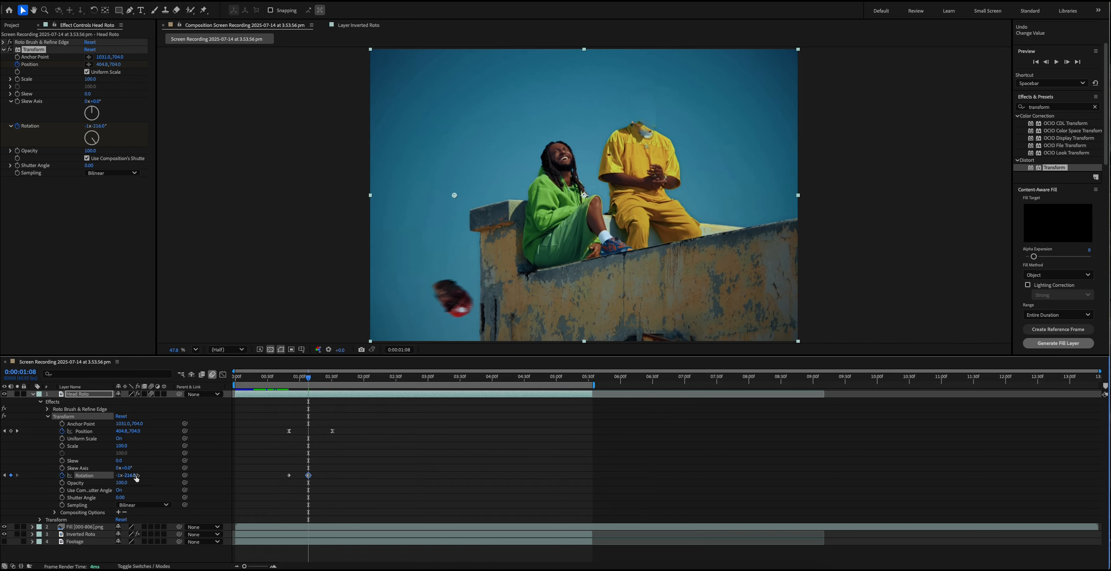
left_click_drag(136, 477, 82, 480)
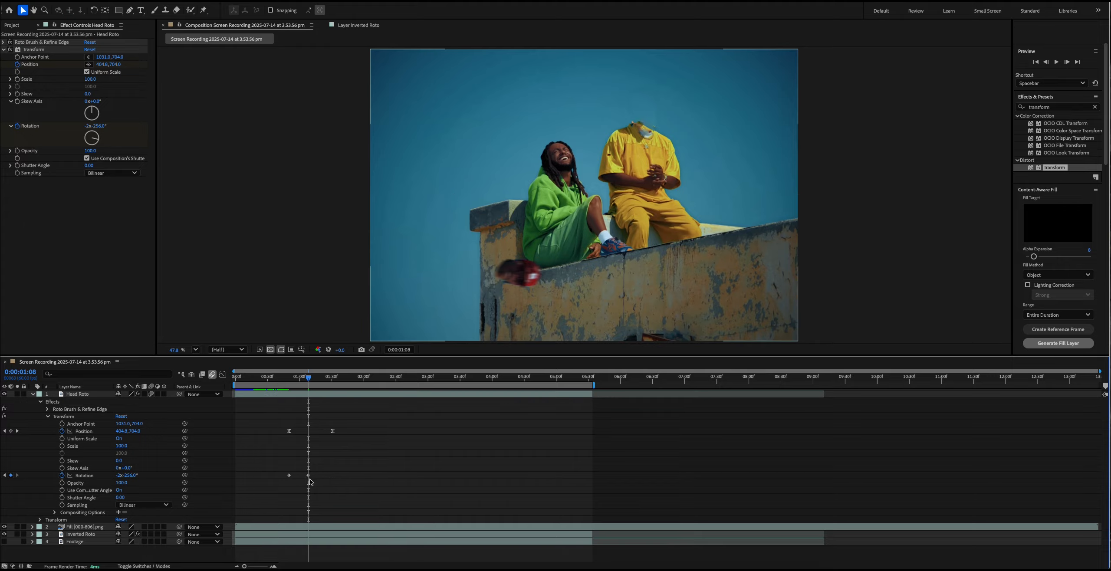
left_click_drag(308, 475, 329, 476)
left_click(333, 378)
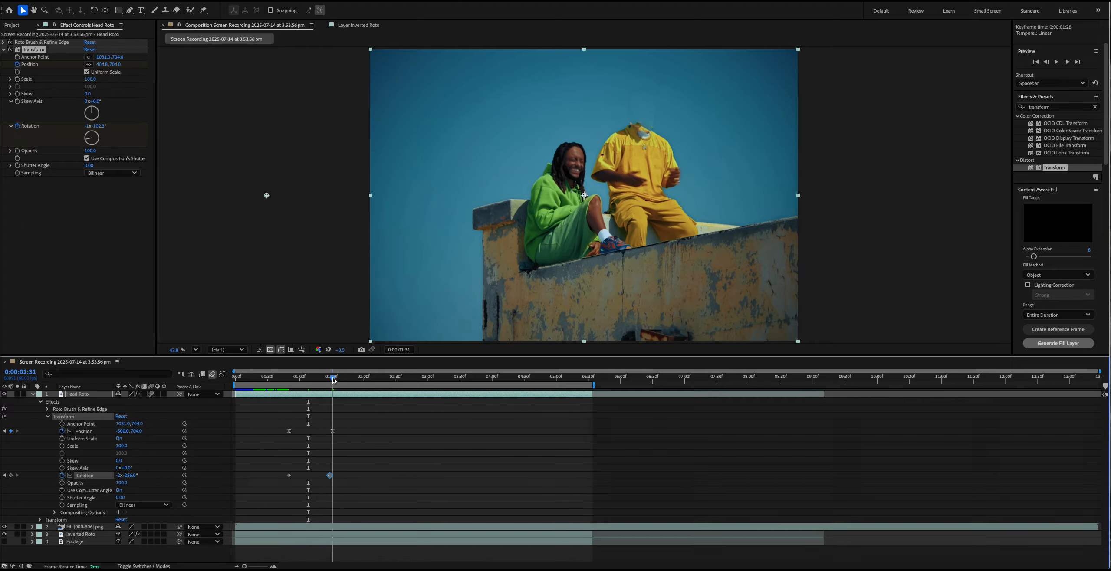
key("equal")
key("equal")
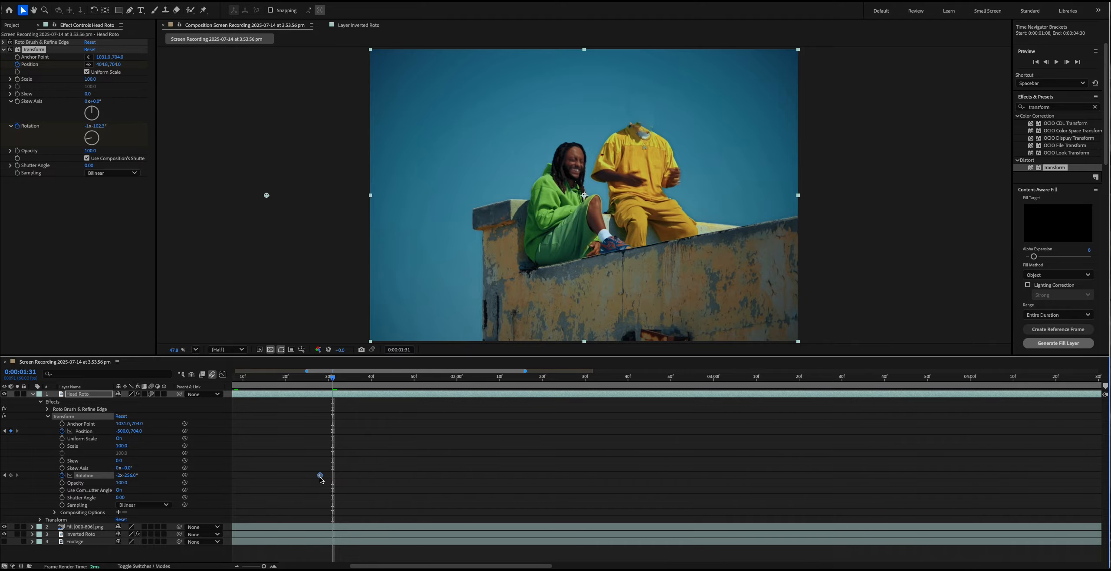
left_click_drag(320, 476, 280, 467)
key("minus")
key("minus")
- Apply Easy Ease to both Rotation keyframes of the head and preview the complete fly-off animation
right_click(288, 475)
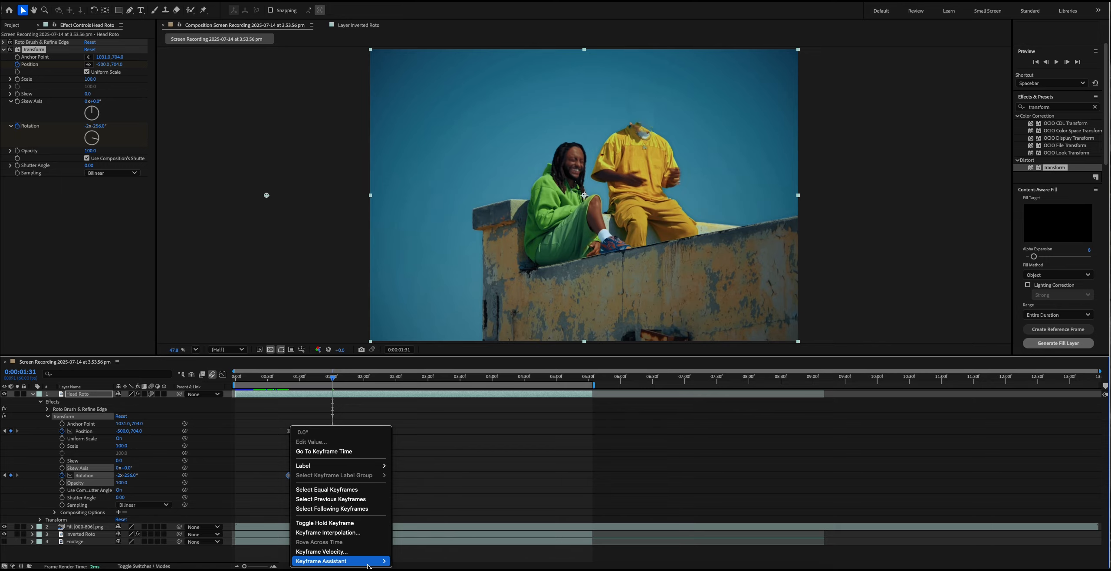
mouse_move(367, 565)
left_click(419, 467)
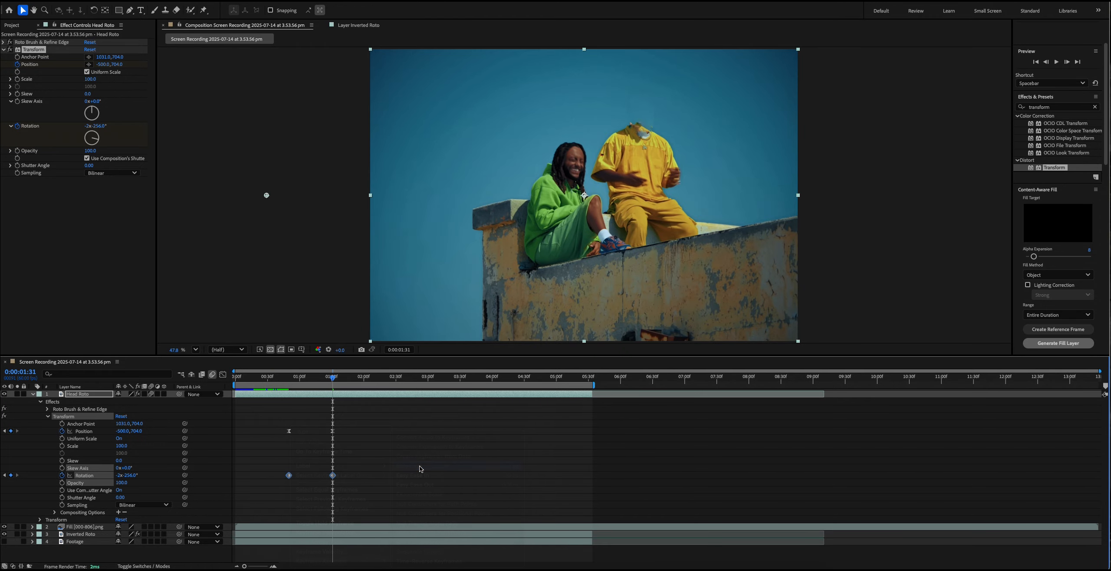
left_click(273, 381)
key("space")
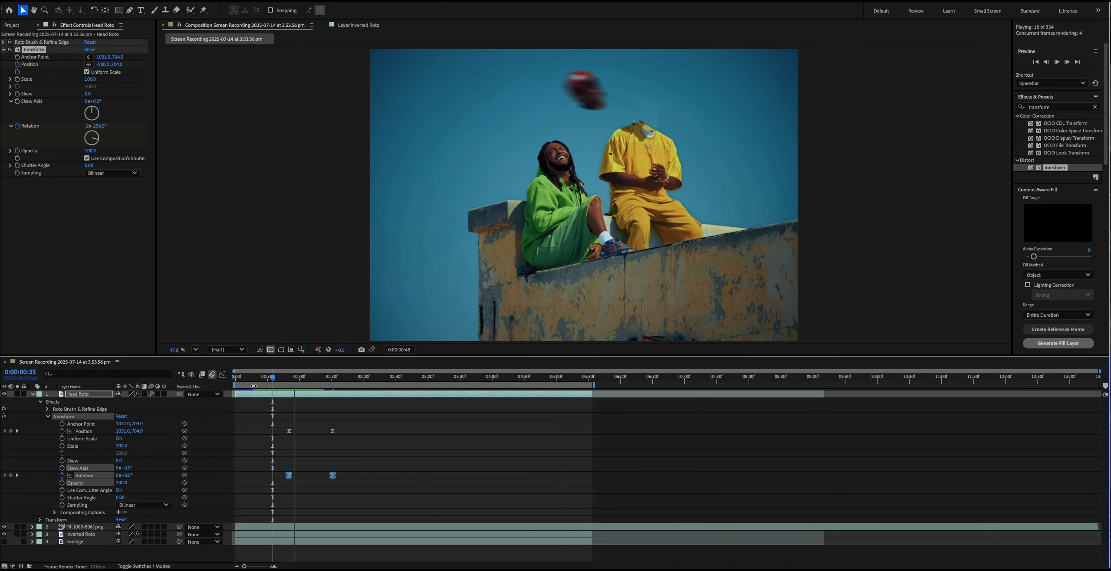
key("space")
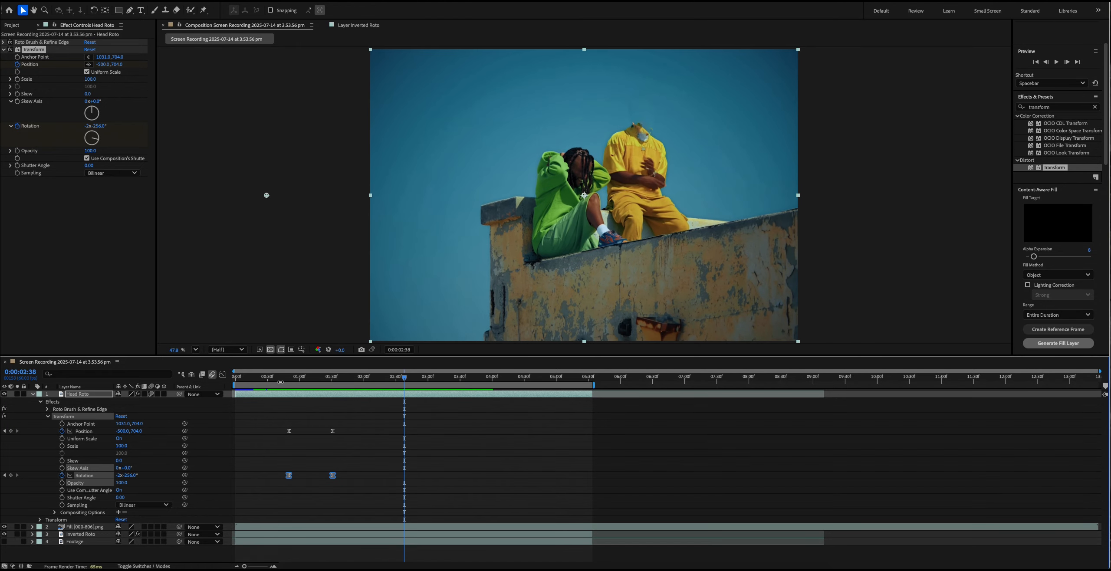
left_click(280, 381)
key("space")
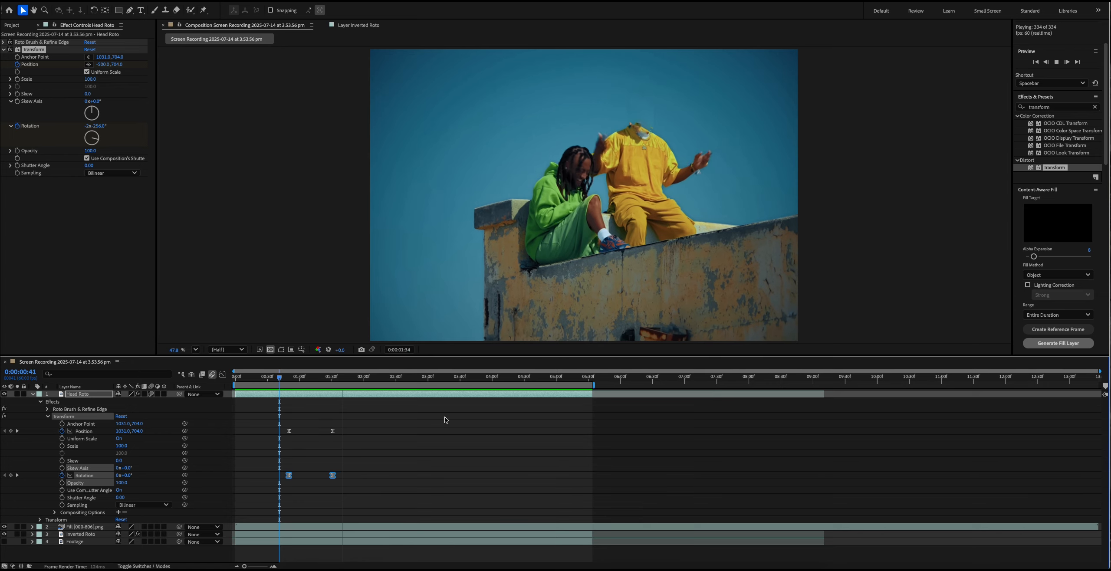
key("space")
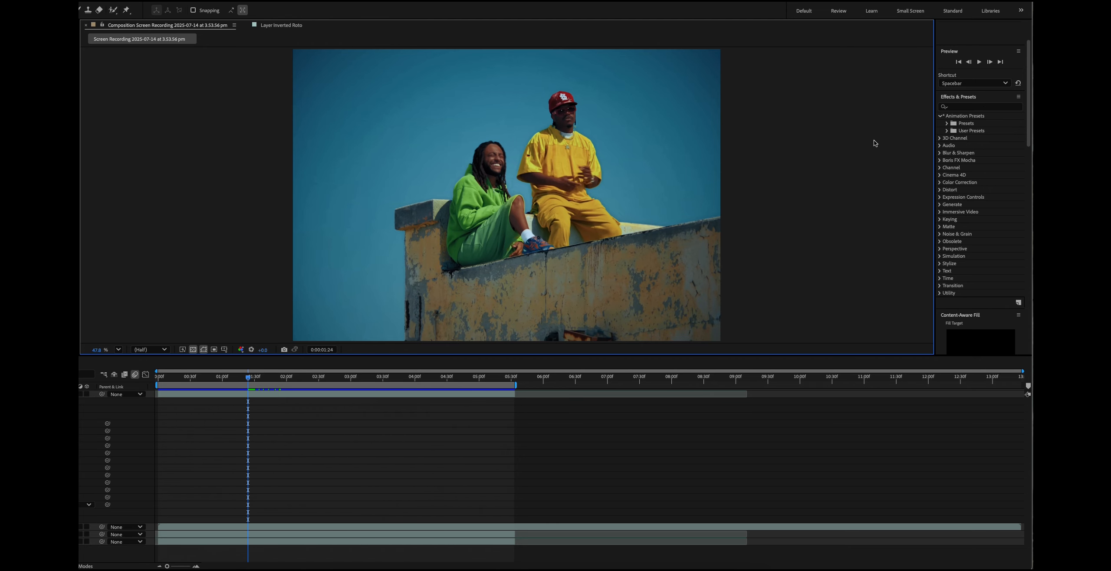
- Try the Rotoscope user preset NOISY TV on the head layer, preview it, and undo it
left_click(947, 131)
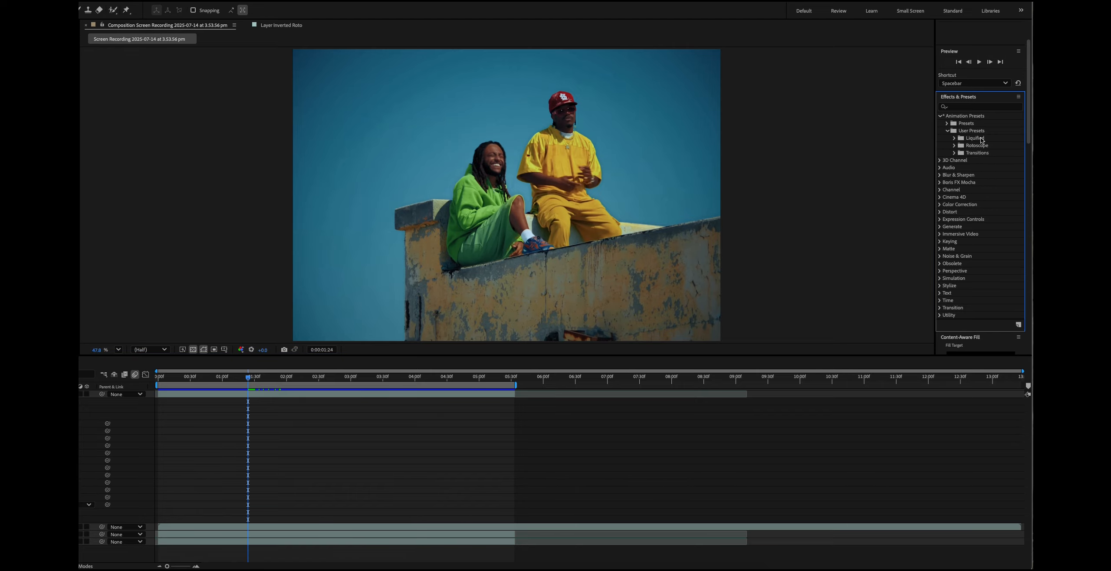
left_click(955, 146)
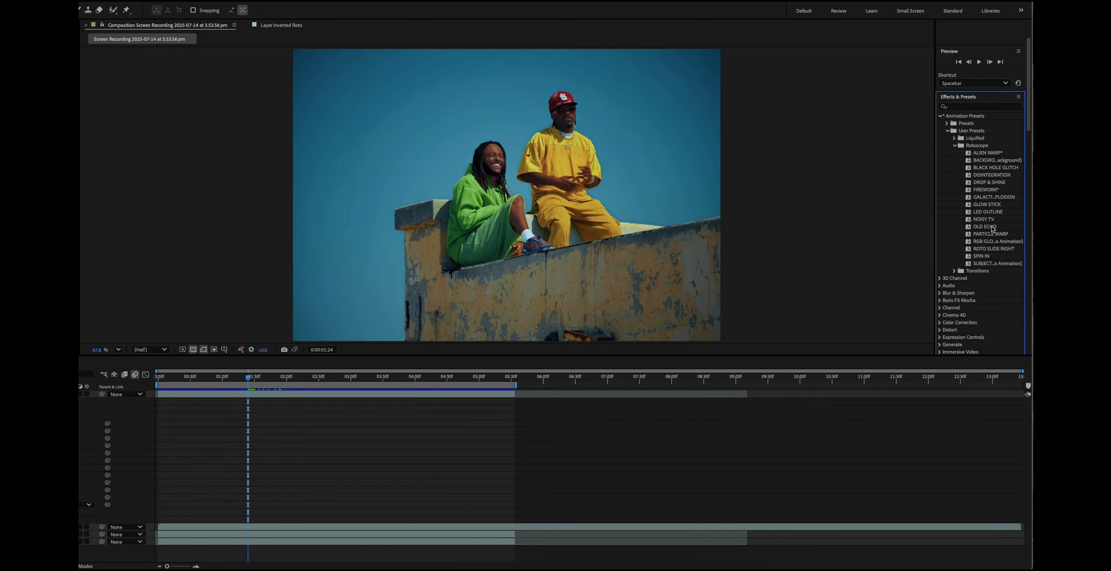
left_click_drag(981, 221, 230, 378)
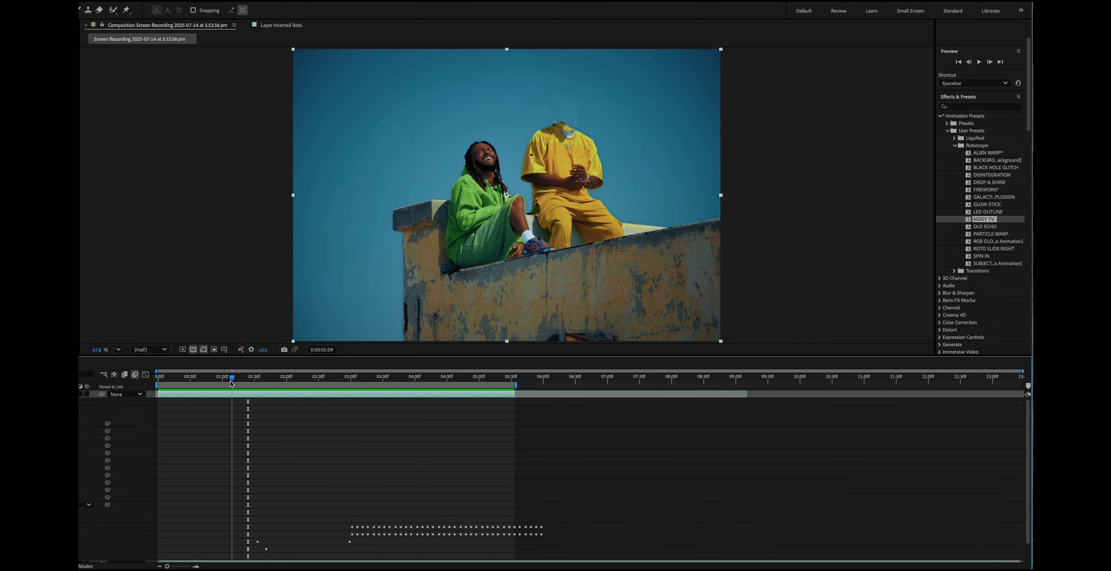
key("space")
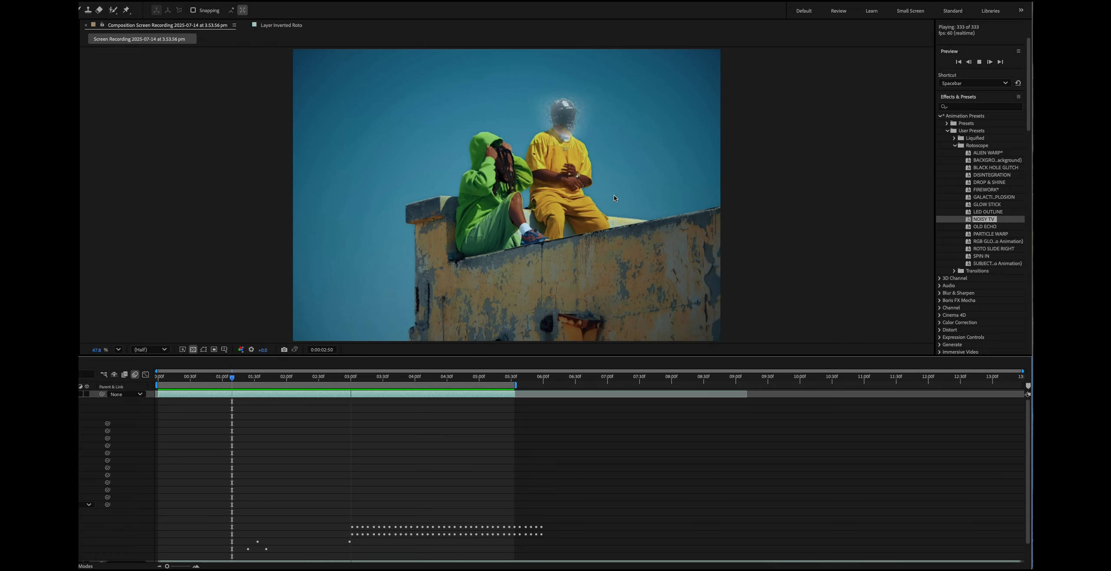
key("space")
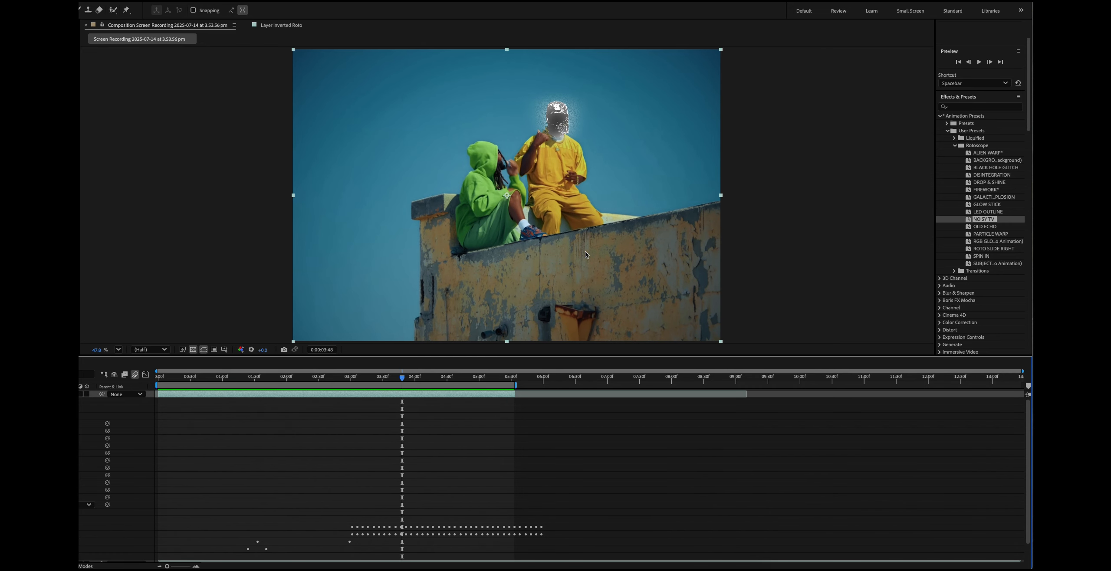
key("super+z")
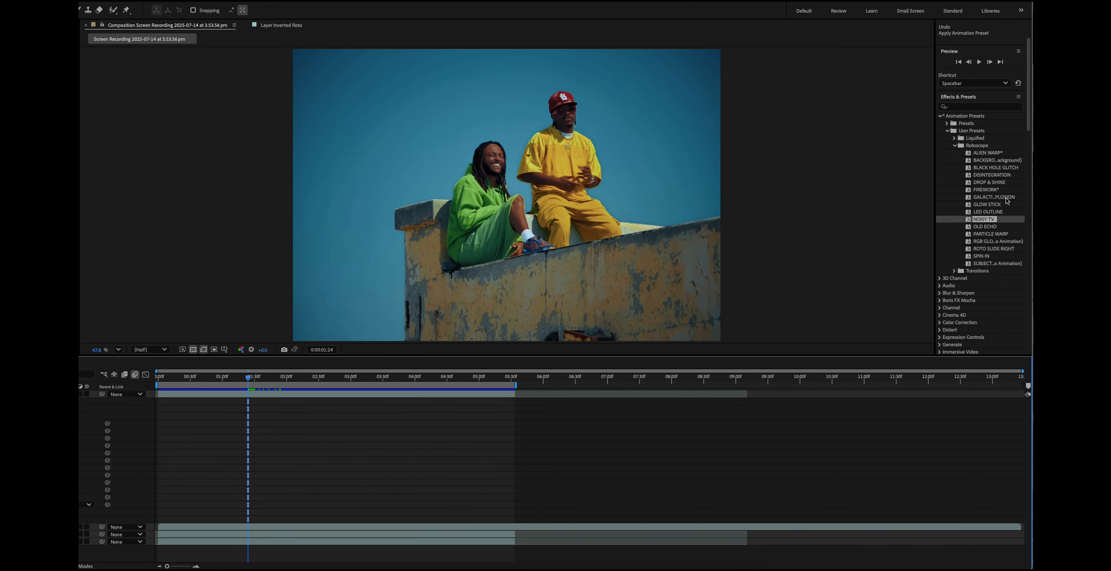
- Try the Rotoscope user preset Galactic Explosion on the head layer and preview it from just after 0:00:01:00
left_click_drag(1007, 200, 396, 398)
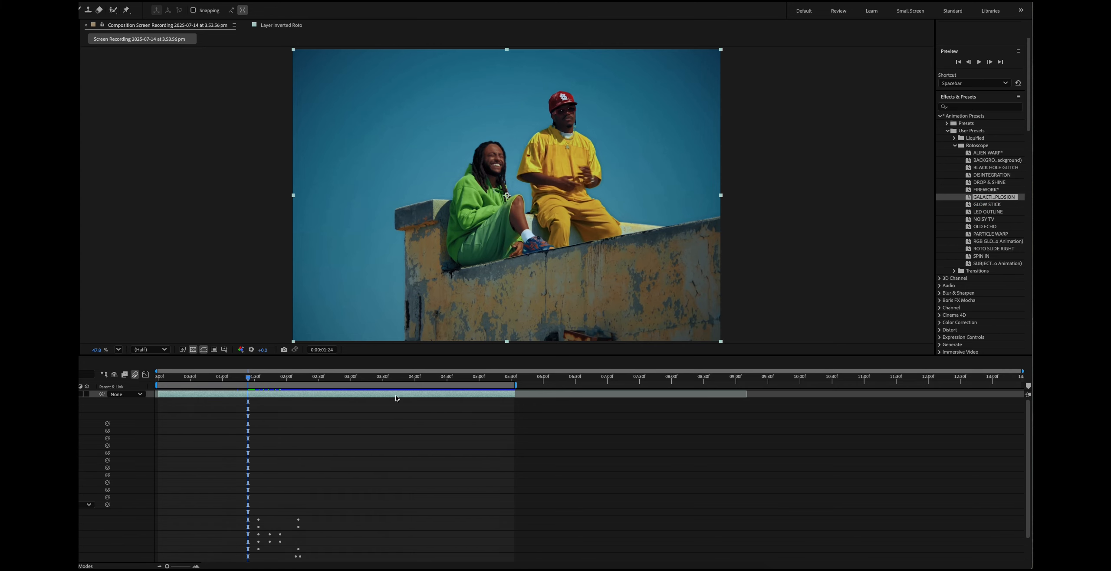
left_click(225, 378)
key("space")
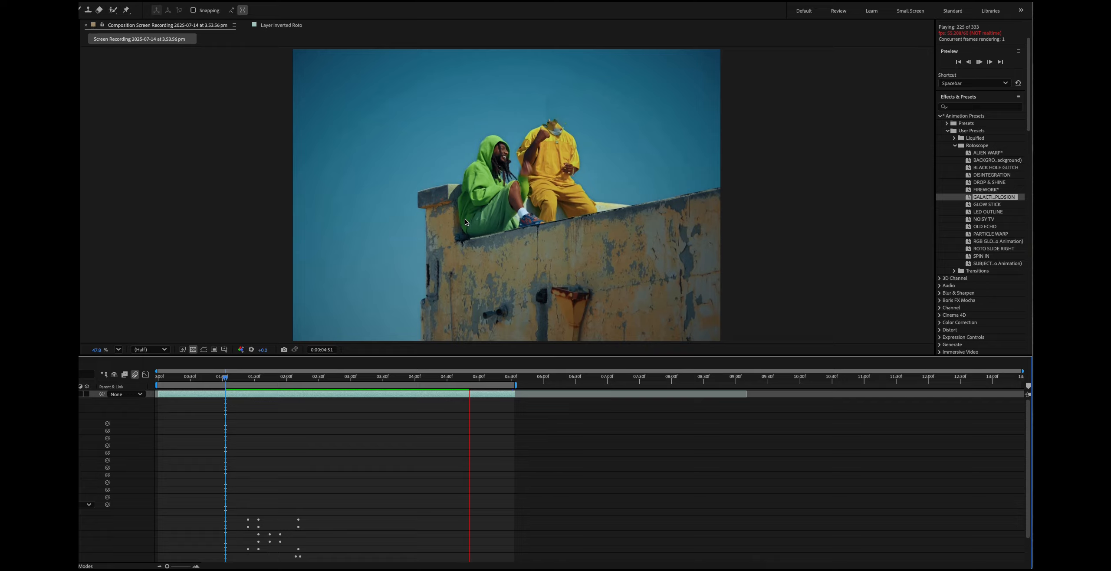
key("space")
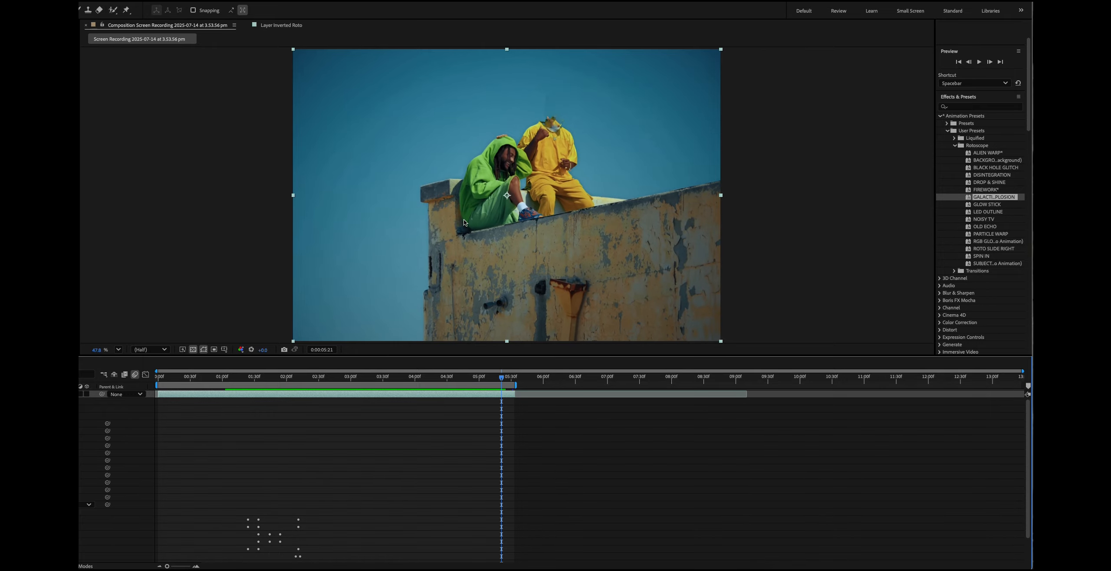
- Try the Rotoscope user preset starting with RGB GLO on the head layer, preview it, and undo it
double_click(993, 241)
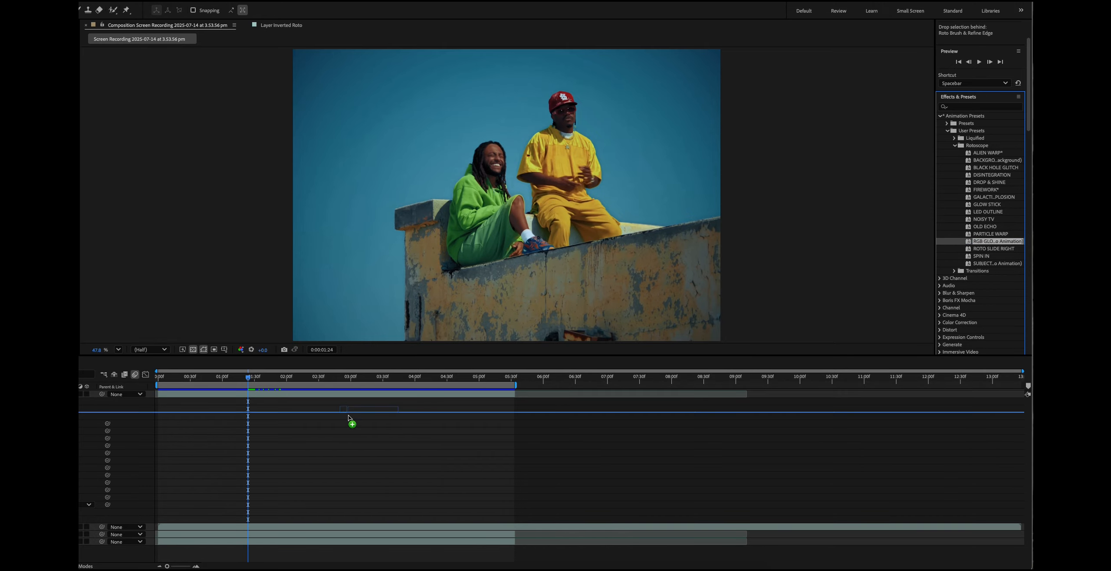
left_click(277, 393)
key("space")
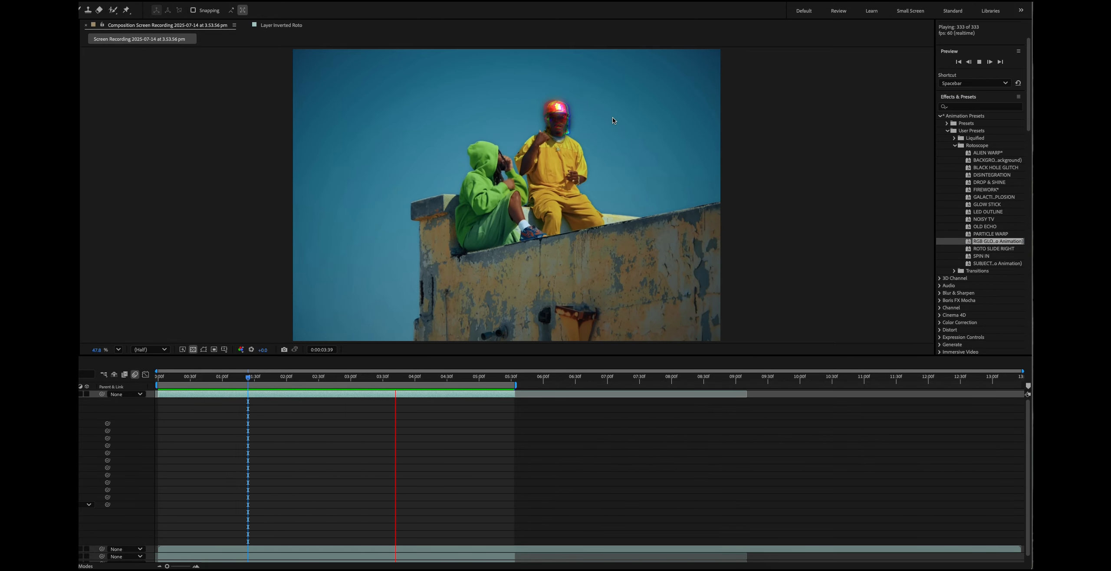
key("space")
key("ctrl+z")
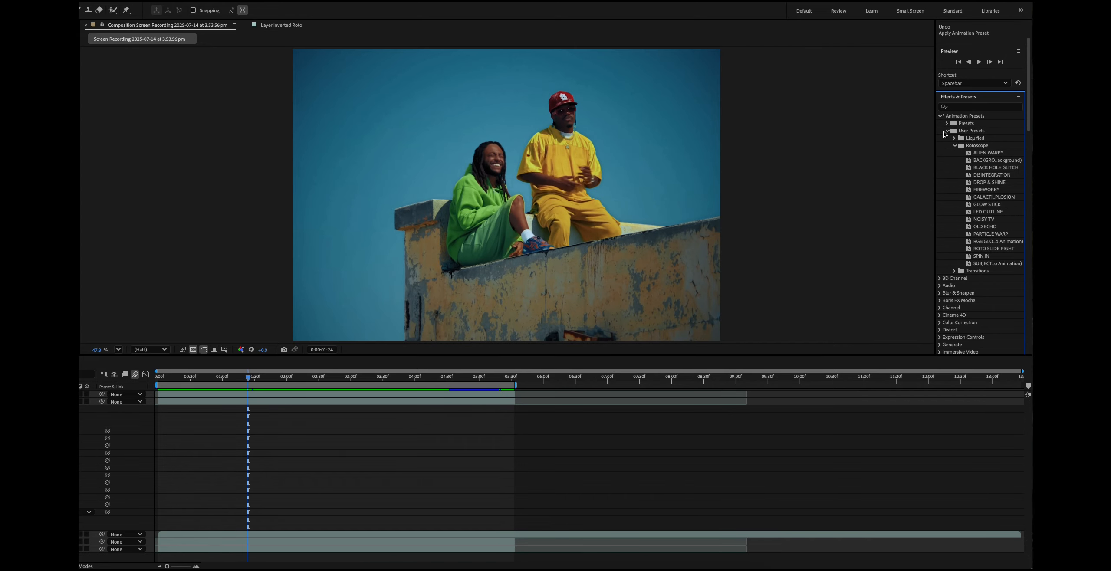
- Try the Liquified user preset TWIRL GLOW on the topmost layer at 0:00:01:24 and preview it
left_click(954, 139)
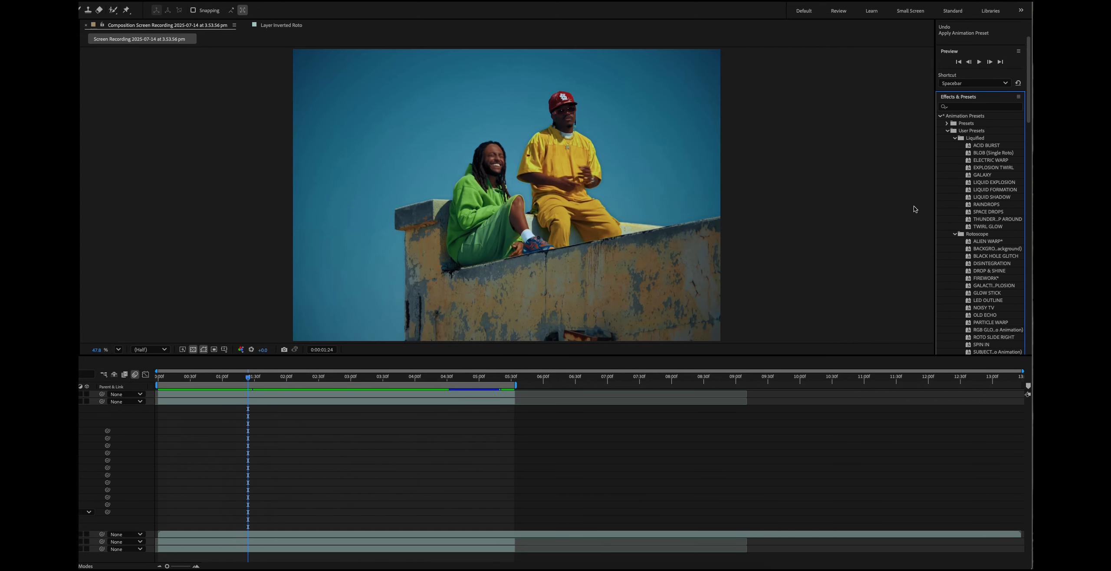
left_click_drag(987, 226, 307, 401)
key("space")
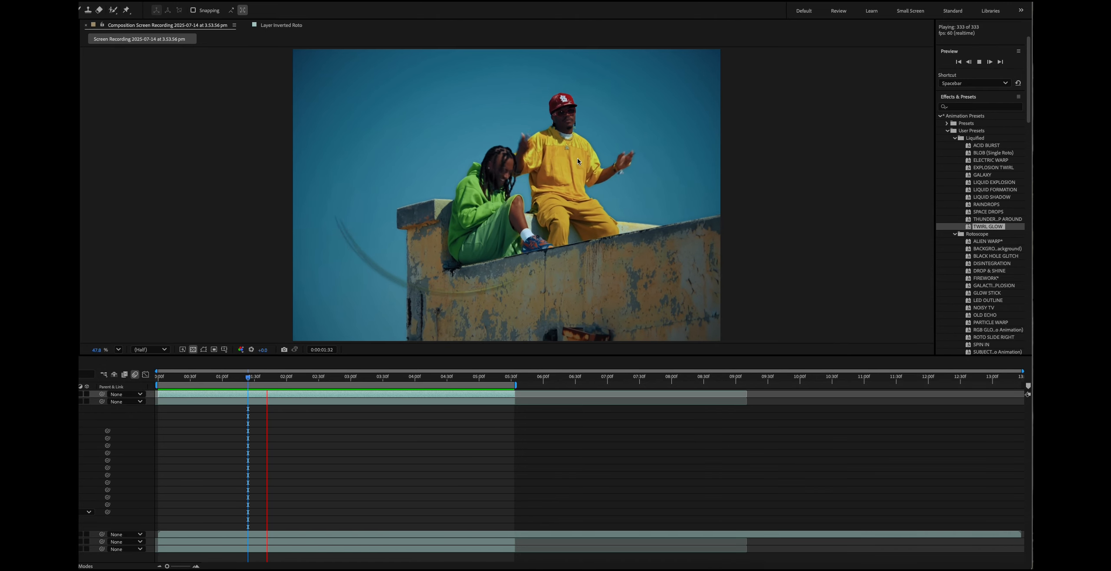
key("space")
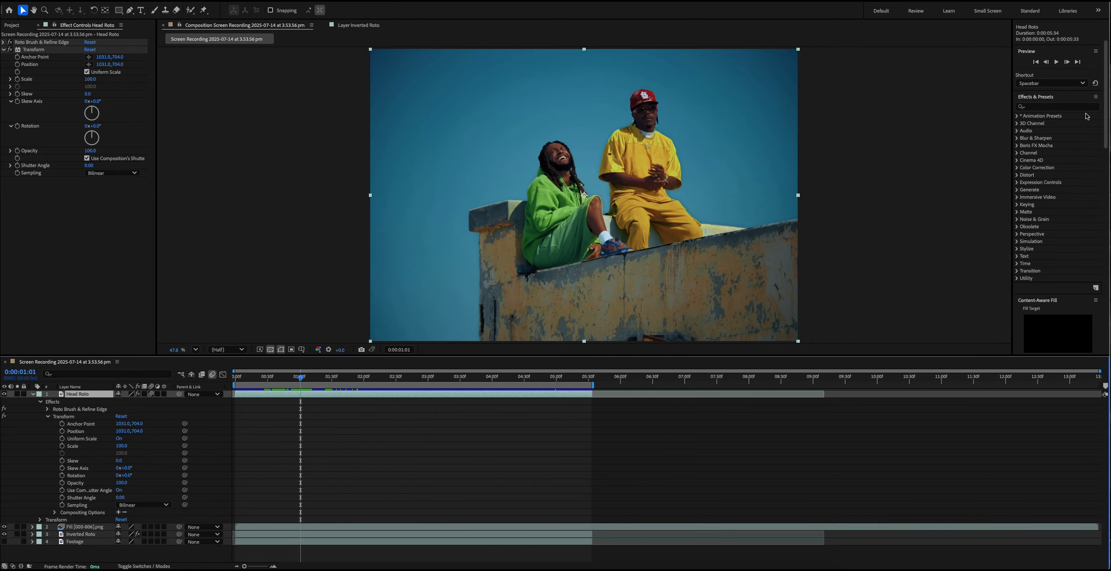
- Find the Stylize effect Scatter and add it to the Head Roto layer after its Transform effect
left_click(1050, 108)
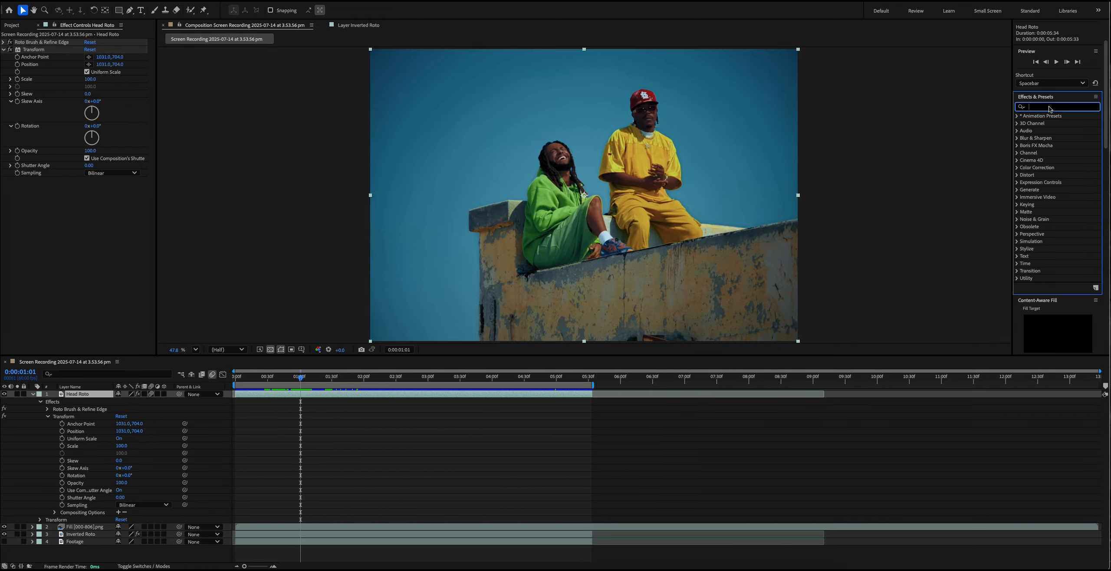
type("scatter")
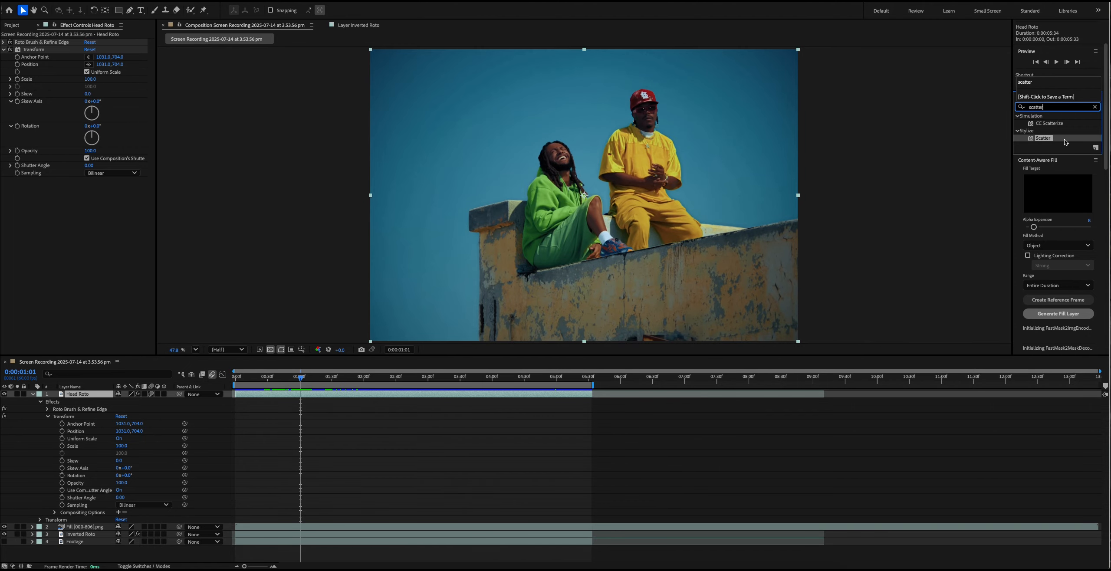
left_click_drag(1064, 142, 86, 213)
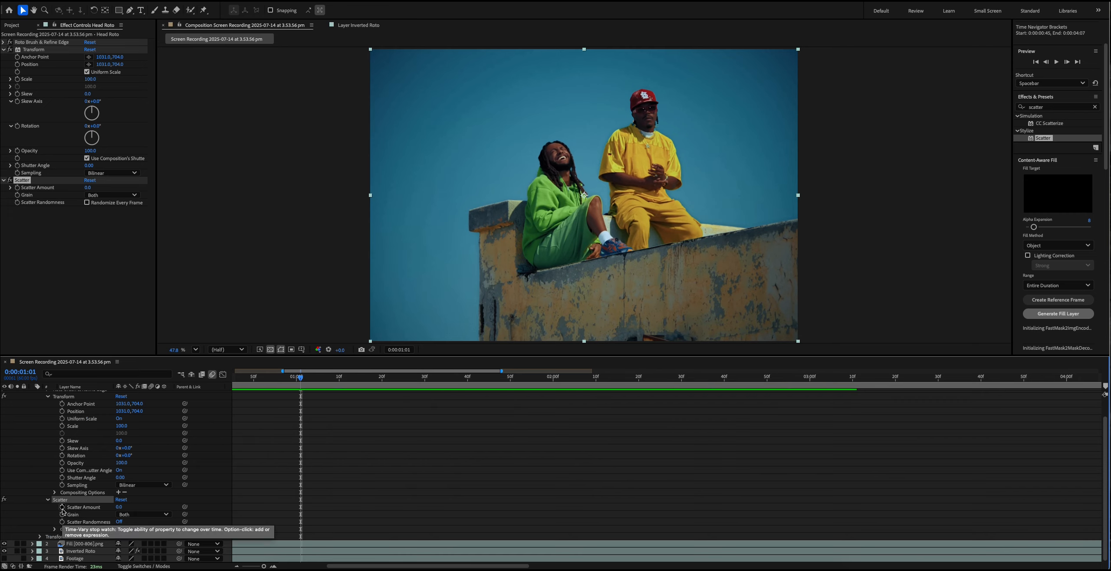
- Keyframe Scatter Amount at 0 at 0:00:01:01, set it to 1000 at 0:00:01:40, and scrub back through the dispersal
left_click(62, 507)
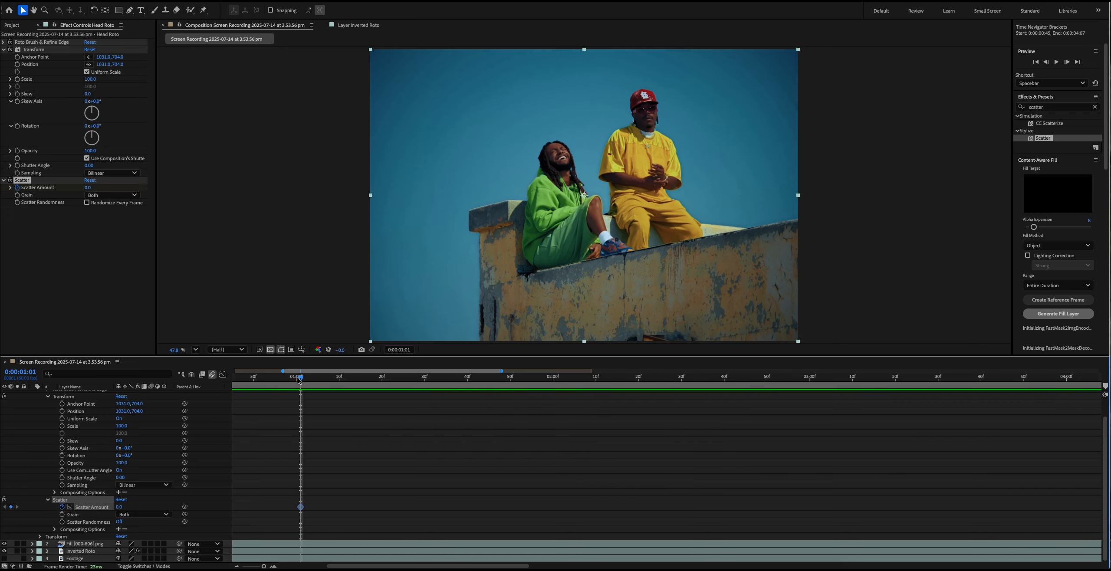
left_click_drag(300, 378, 462, 393)
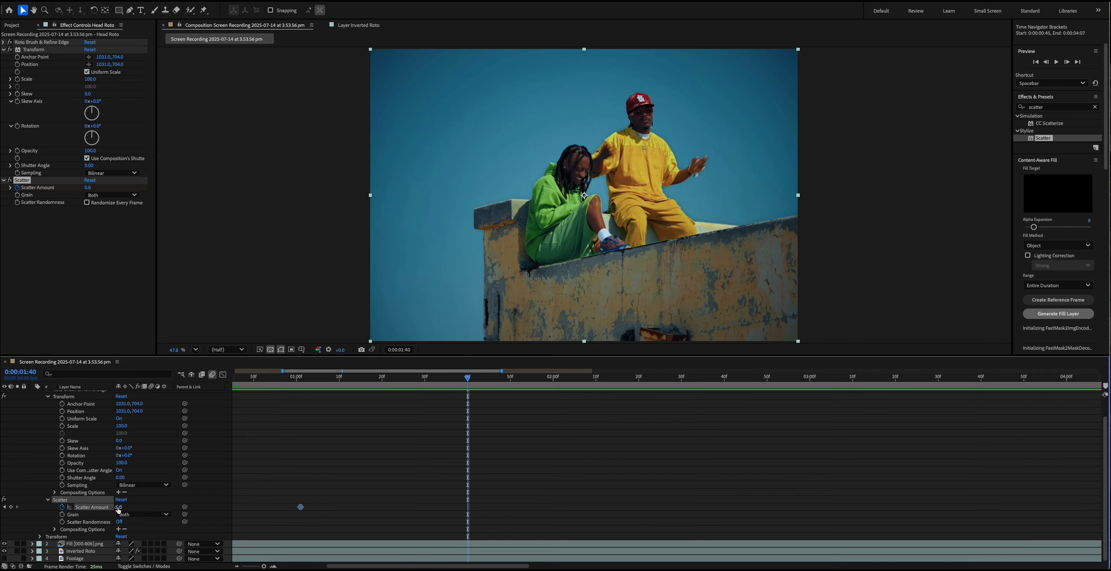
left_click_drag(118, 507, 208, 507)
left_click_drag(118, 510, 243, 509)
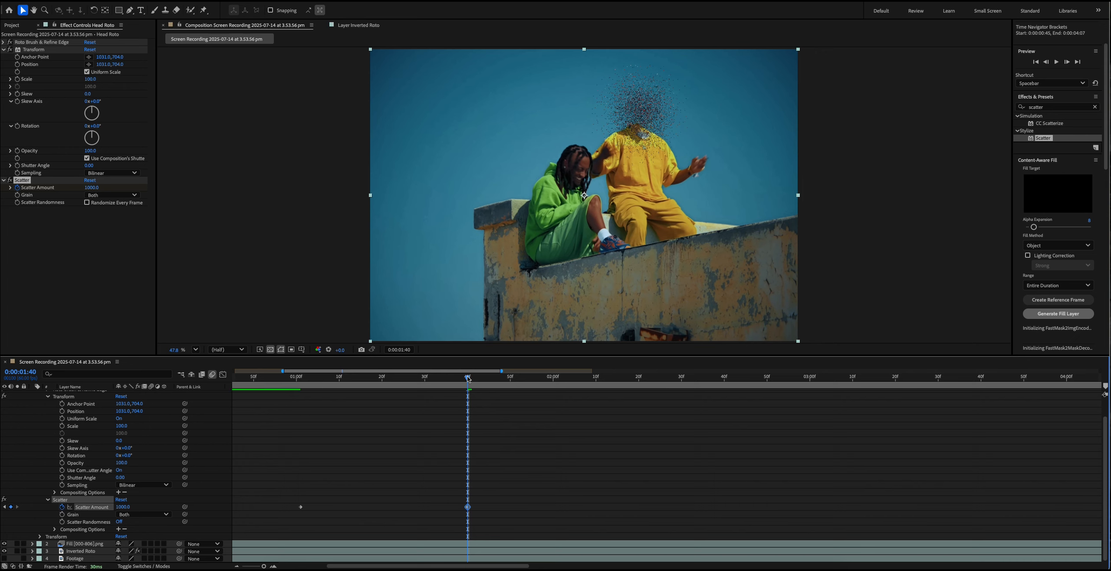
left_click_drag(467, 377, 442, 377)
- Apply Easy Ease to both Scatter Amount keyframes and return to 0:00:00:53, before the scatter begins
left_click_drag(494, 515, 321, 515)
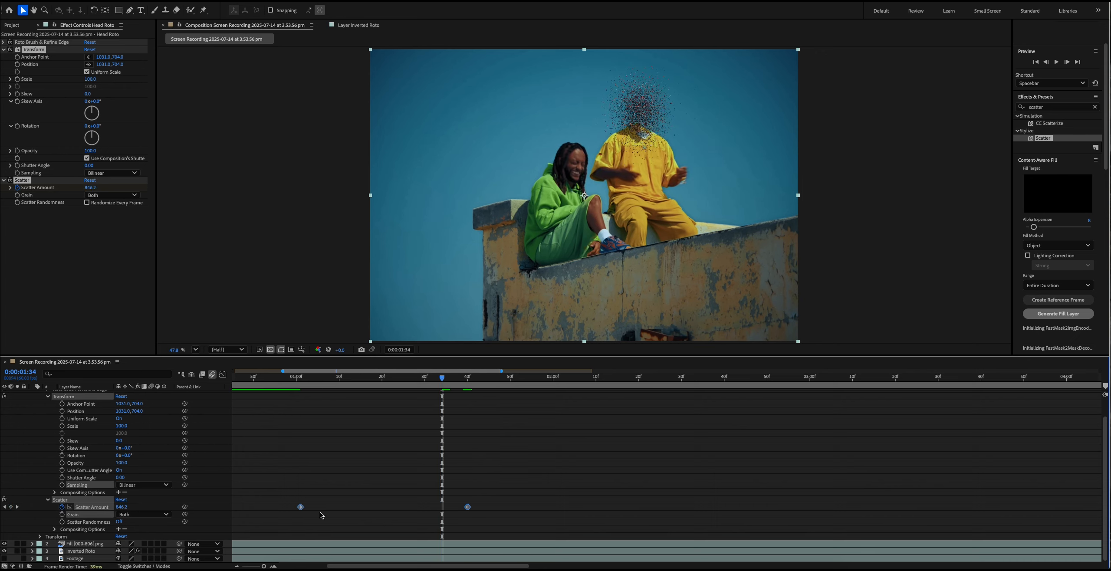
right_click(301, 510)
mouse_move(347, 561)
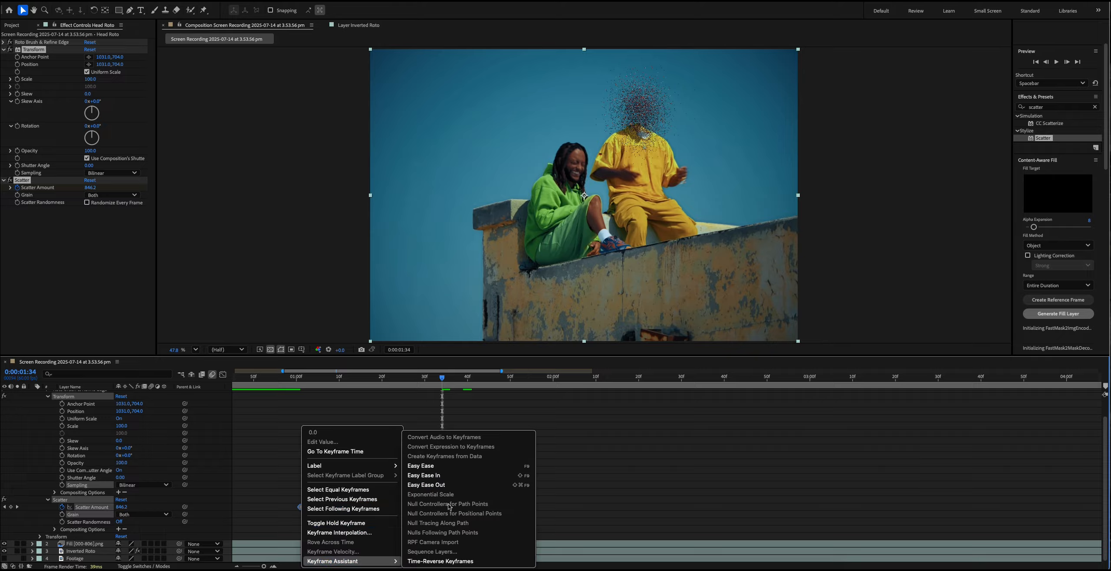
left_click(451, 465)
key("minus")
key("minus")
key("minus")
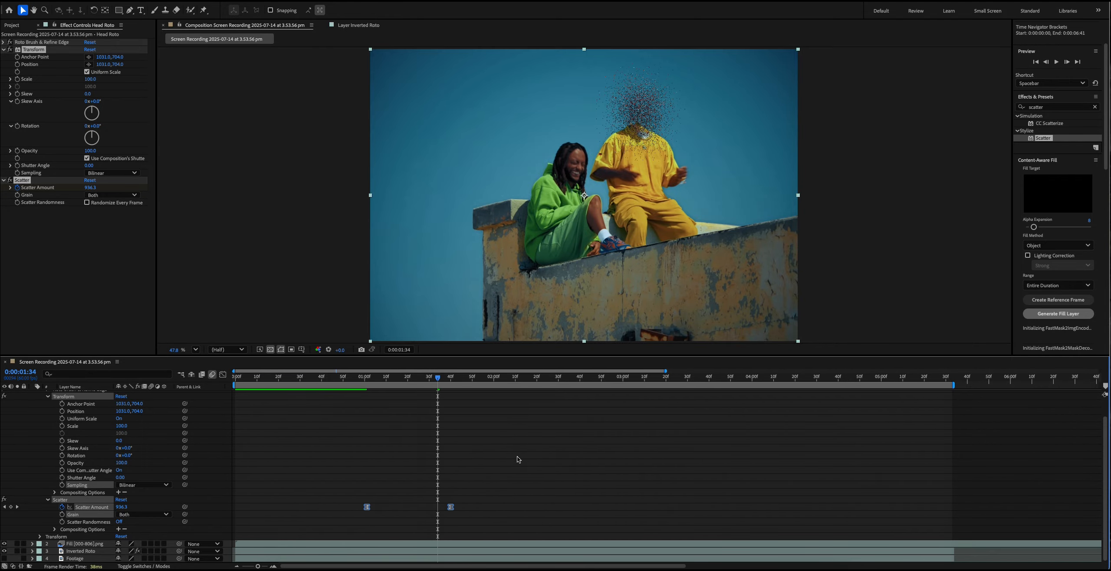
left_click(291, 376)
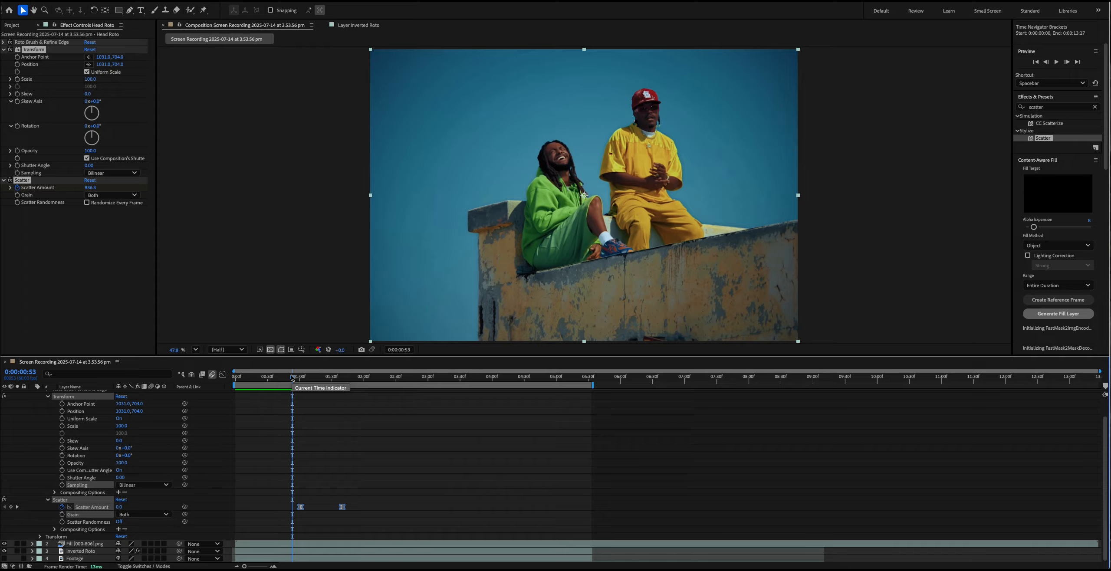
- Preview the eased scatter and move the ending Scatter Amount keyframe earlier to 0:00:01:10
key("space")
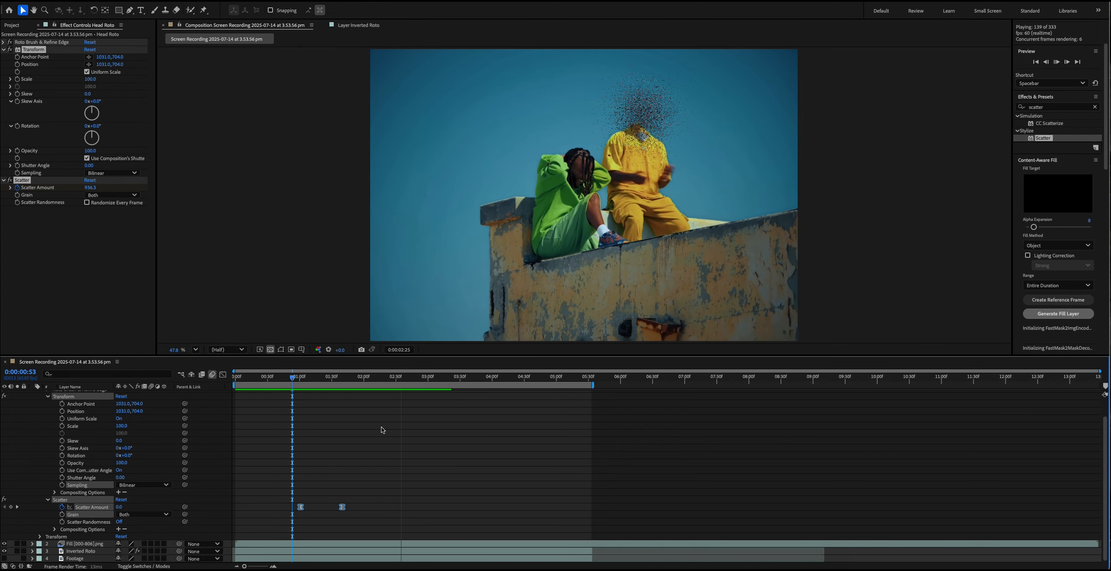
key("space")
left_click(324, 376)
key("equal")
key("equal")
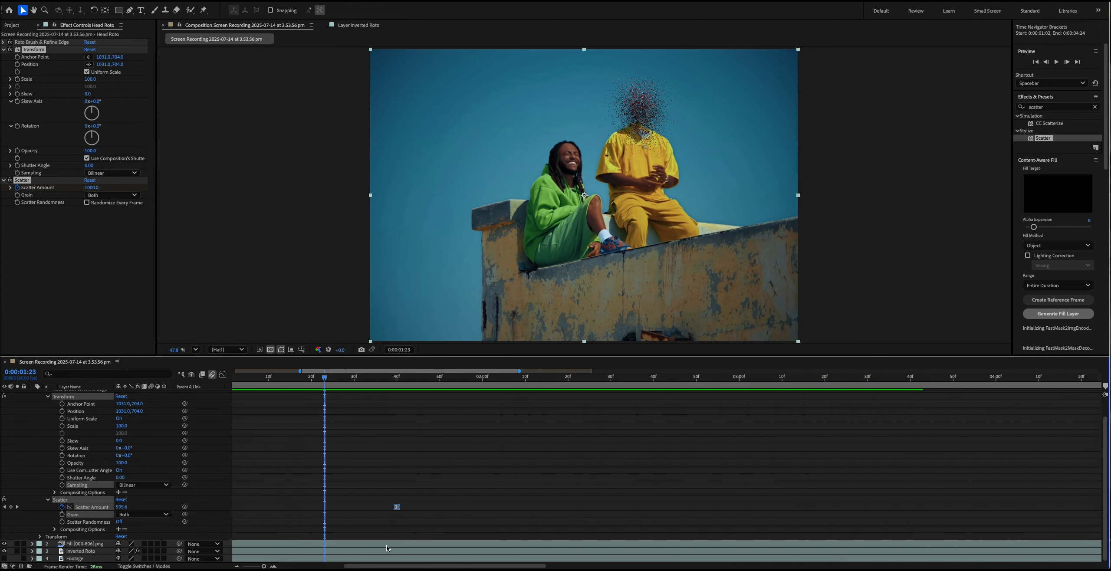
left_click_drag(466, 564, 439, 564)
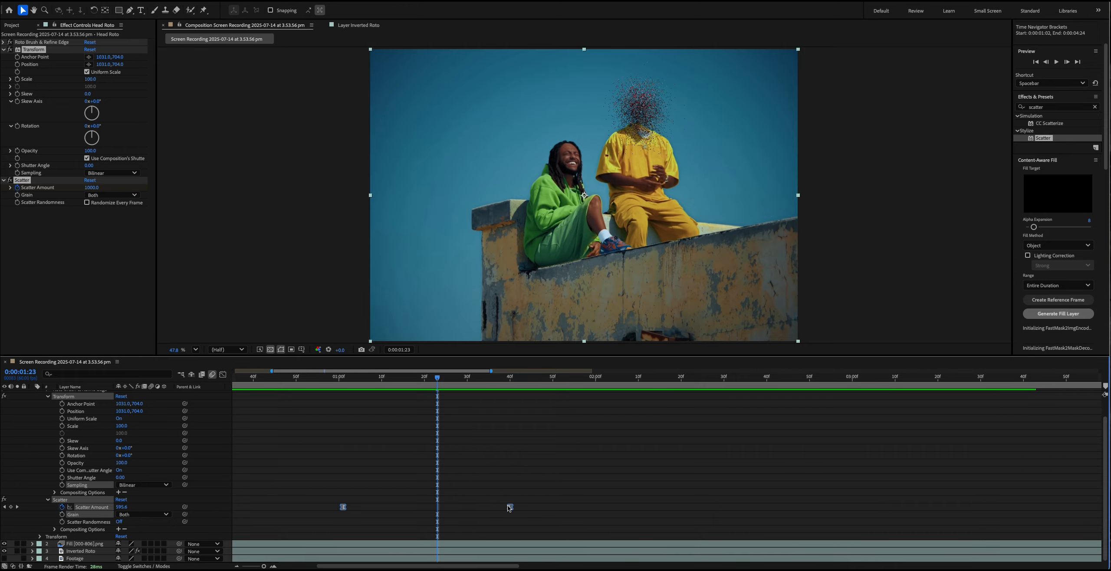
left_click(544, 503)
left_click_drag(511, 510, 385, 516)
key("minus")
key("minus")
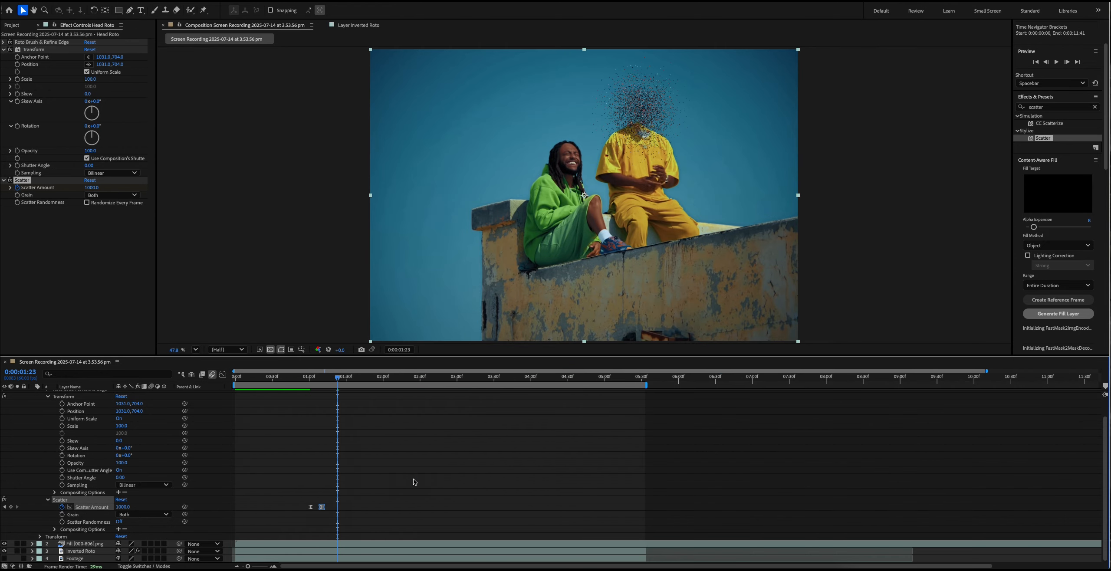
- Play back the shortened scatter animation from 0:00:00:47
left_click(293, 377)
key("space")
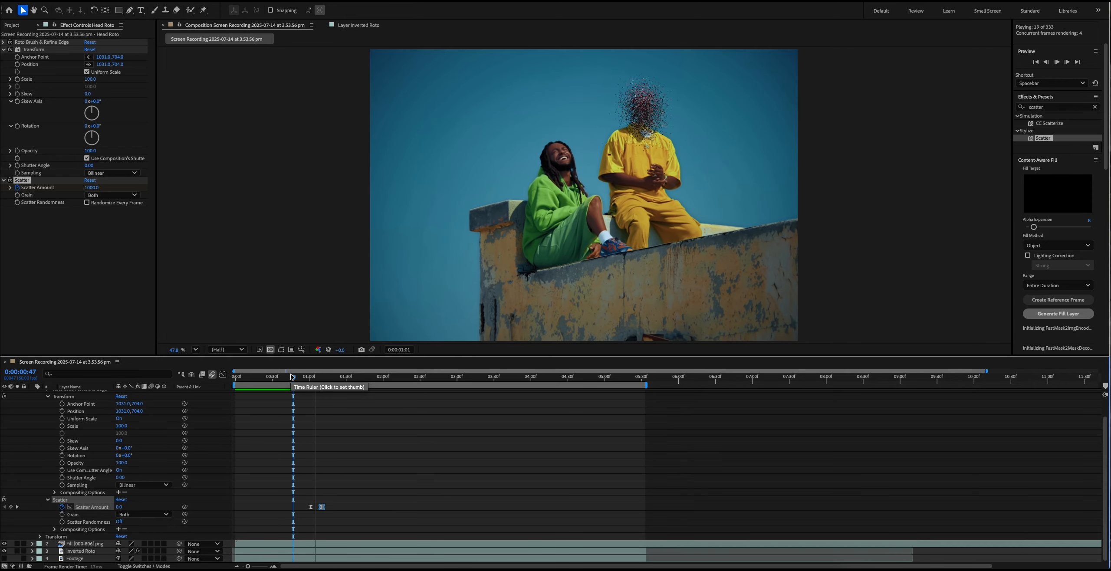
key("space")
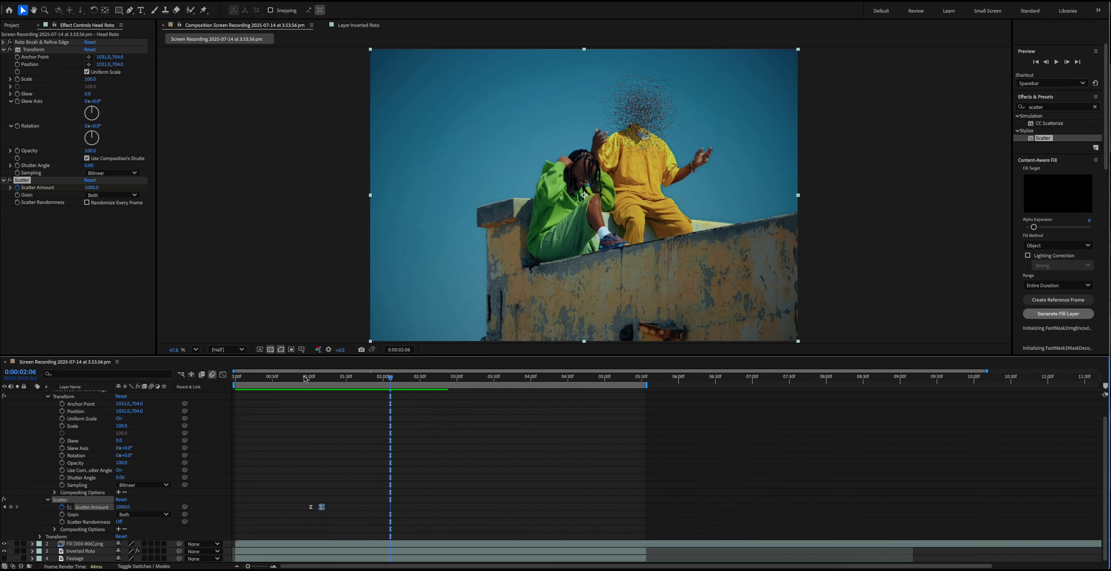
- Keyframe the Head Roto layer's Transform effect Opacity at 100, aligned with the first Scatter Amount keyframe at 0:00:01:01
left_click_drag(305, 378, 322, 381)
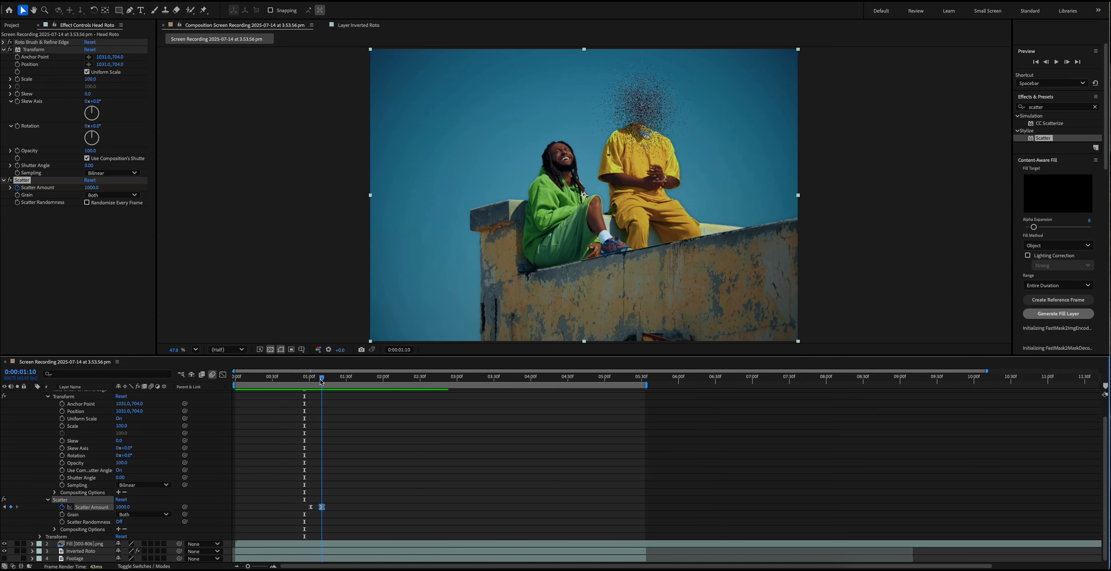
left_click(318, 494)
scroll(93, 506, "up", 2)
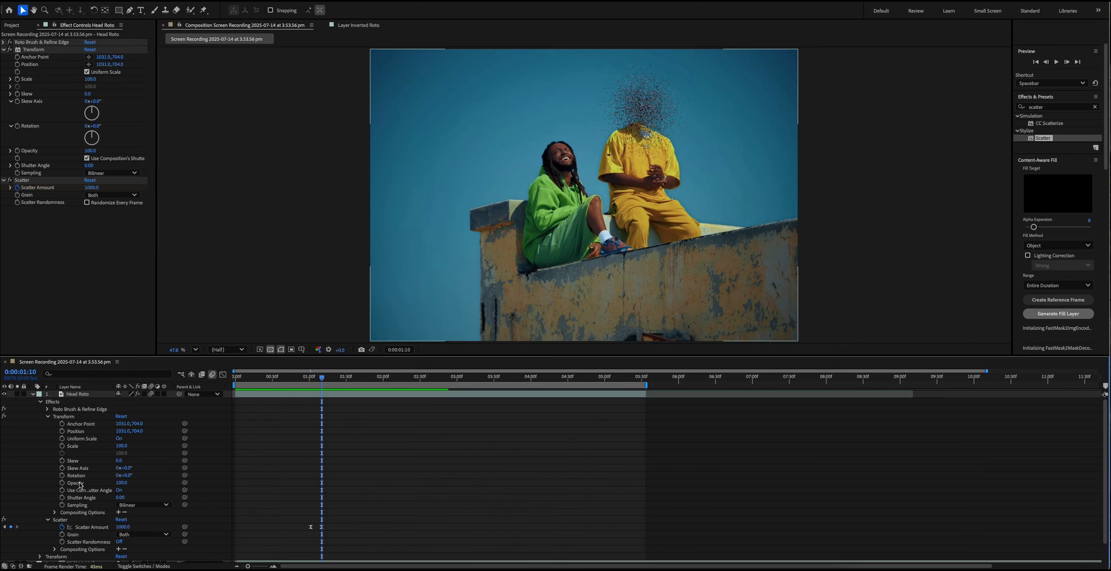
left_click(62, 484)
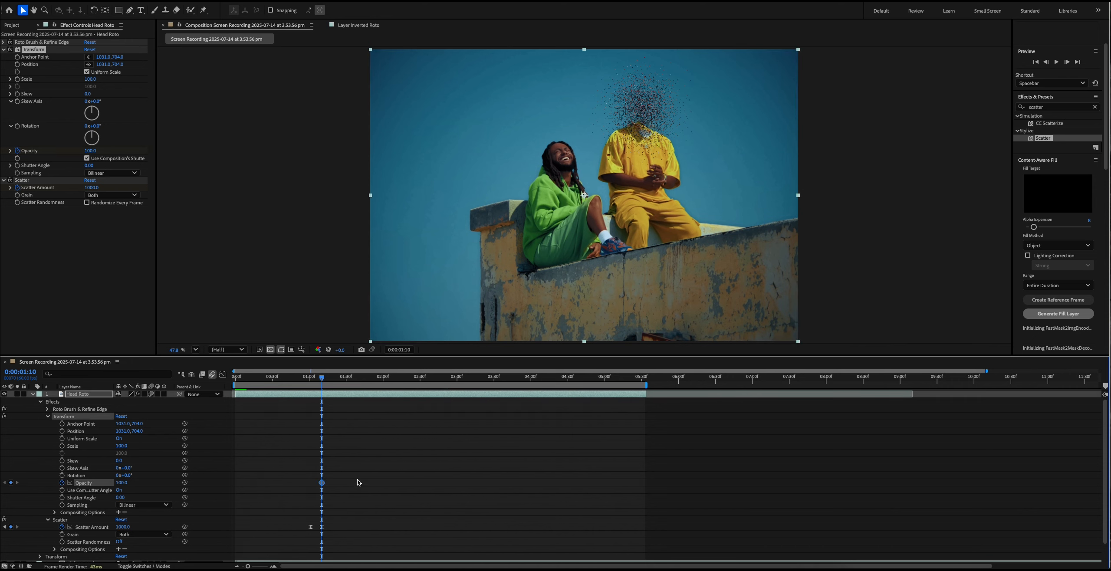
scroll(371, 545, "up", 3)
scroll(347, 478, "left", 3)
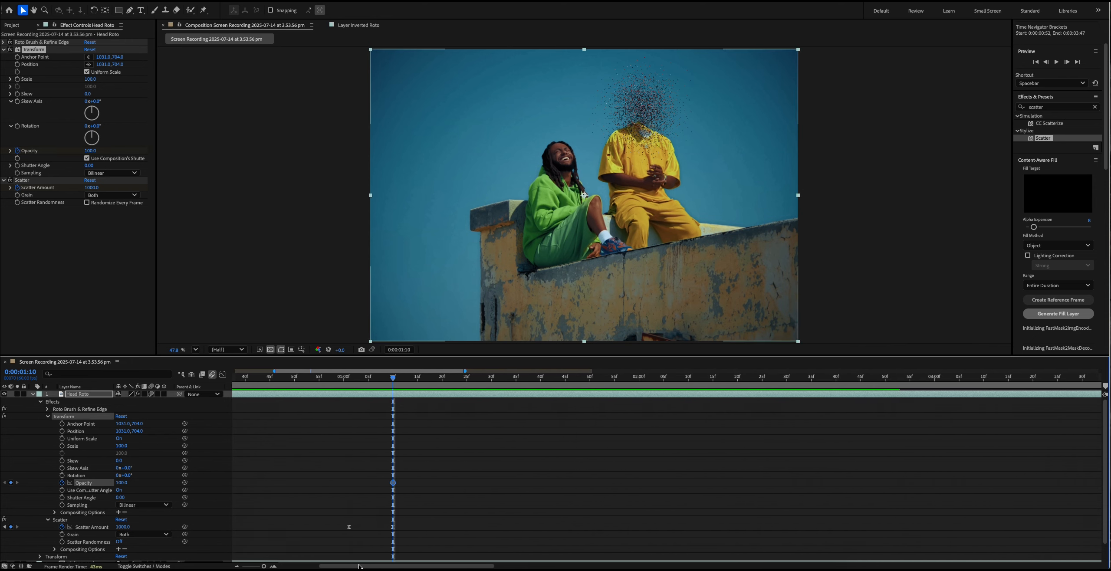
scroll(347, 478, "down", 1)
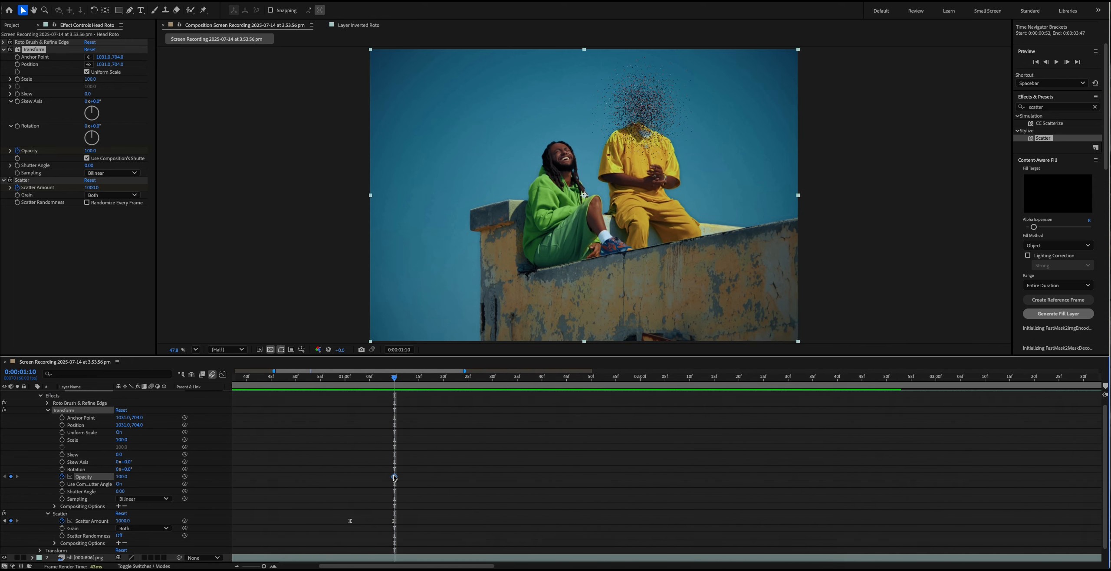
left_click_drag(394, 477, 350, 477)
- Set the Transform effect's Opacity to 0 at 0:00:01:10, where the scatter ends
left_click(122, 476)
type("0")
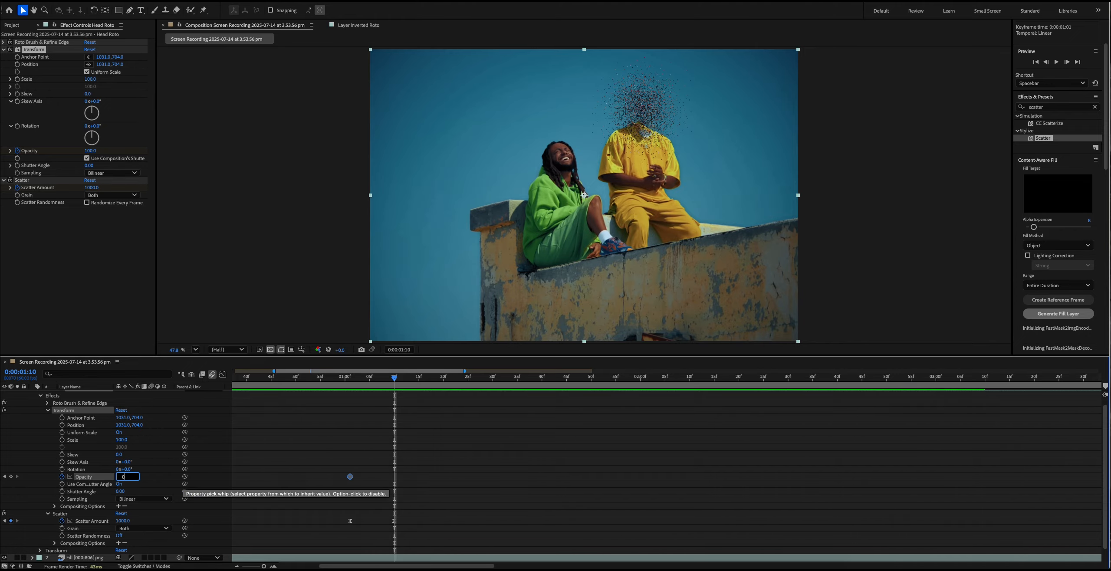
key("Return")
- Apply Easy Ease to both Transform Opacity keyframes
left_click_drag(431, 486, 354, 483)
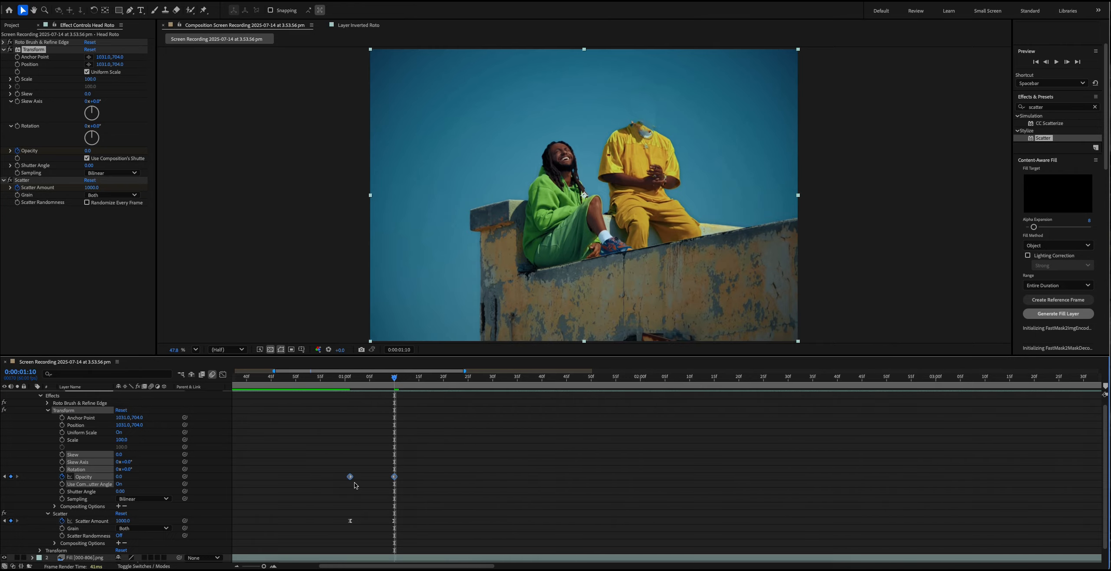
right_click(354, 483)
mouse_move(382, 561)
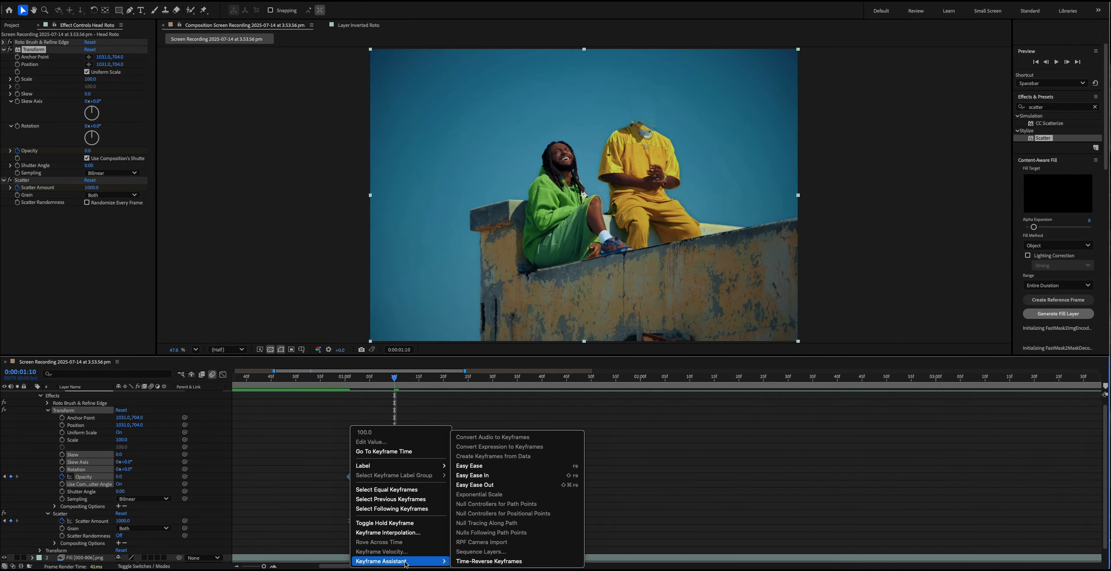
left_click(486, 466)
- Preview the head's combined scatter and opacity fade from just before 0:00:01:01
key("minus")
key("minus")
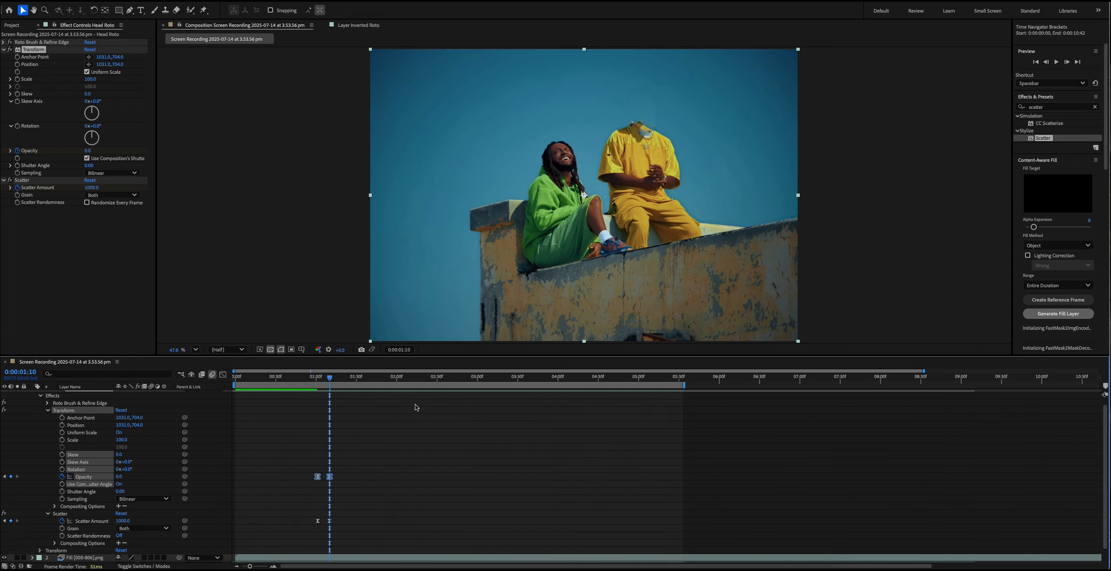
left_click(303, 379)
key("space")
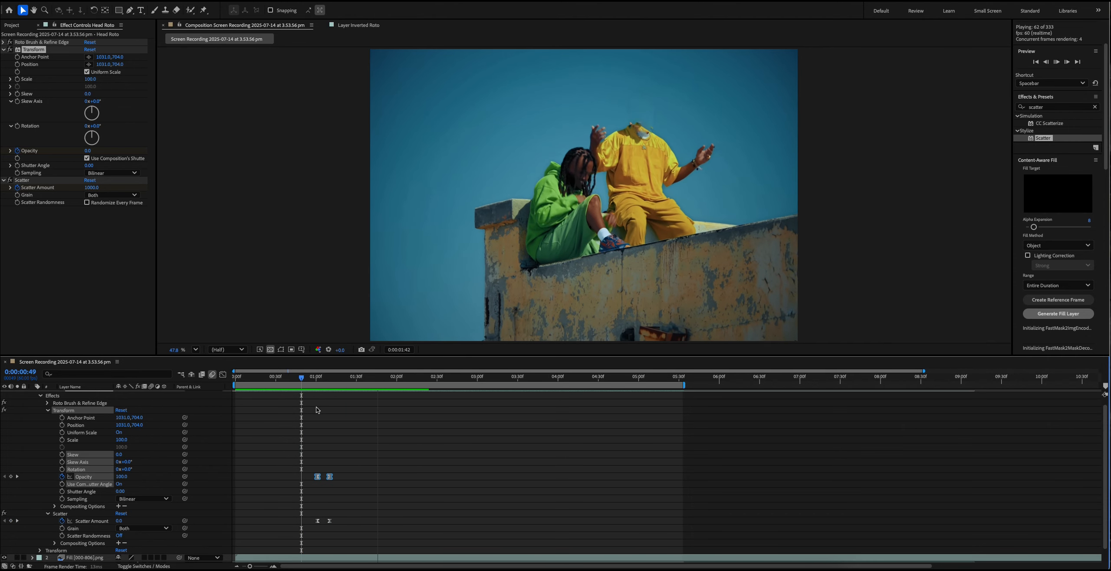
key("space")
key("equal")
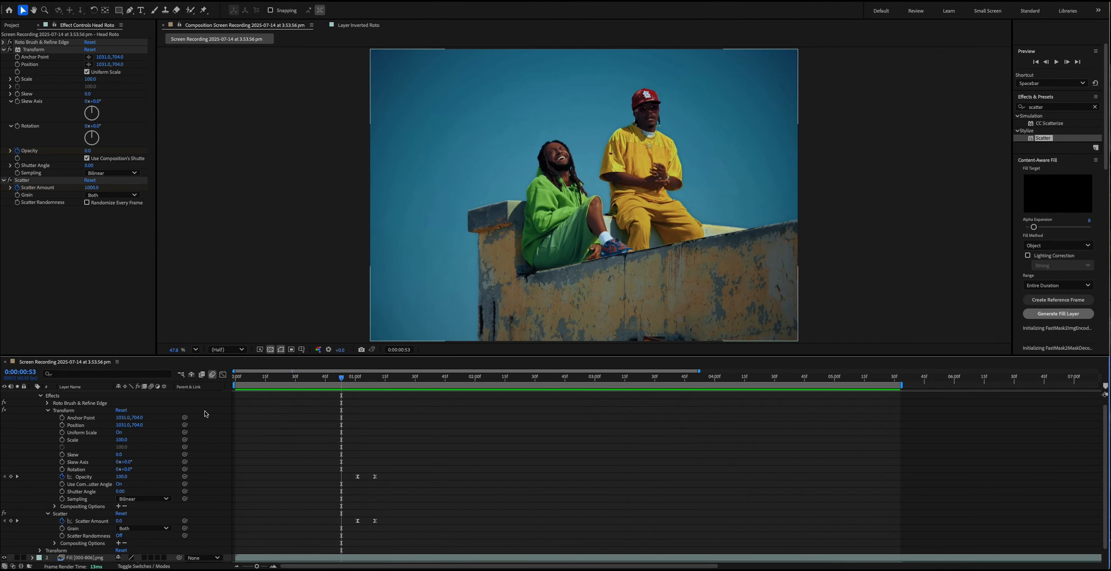
key("space")
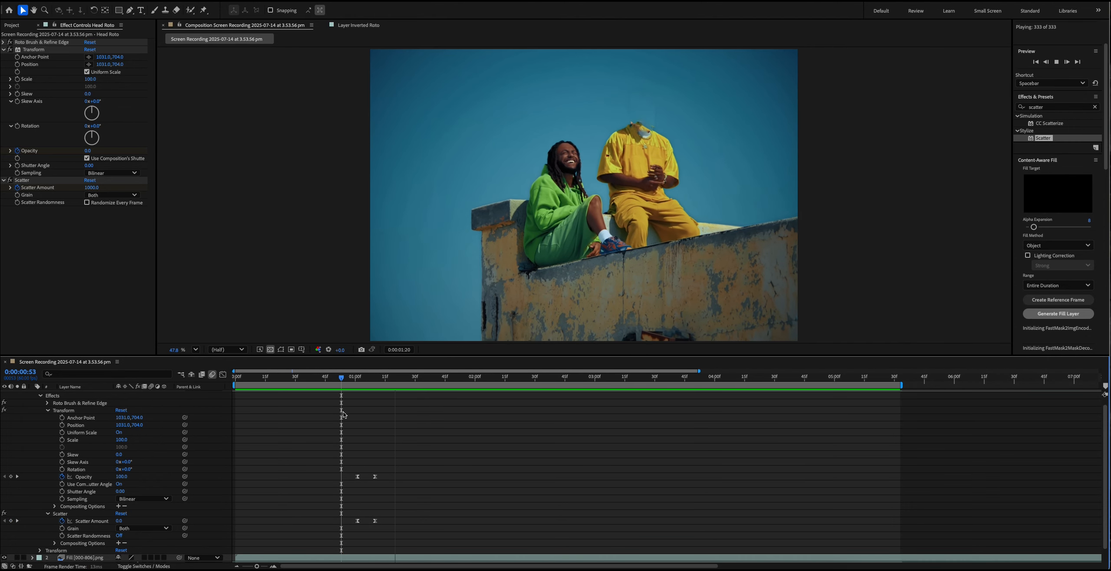
left_click(331, 377)
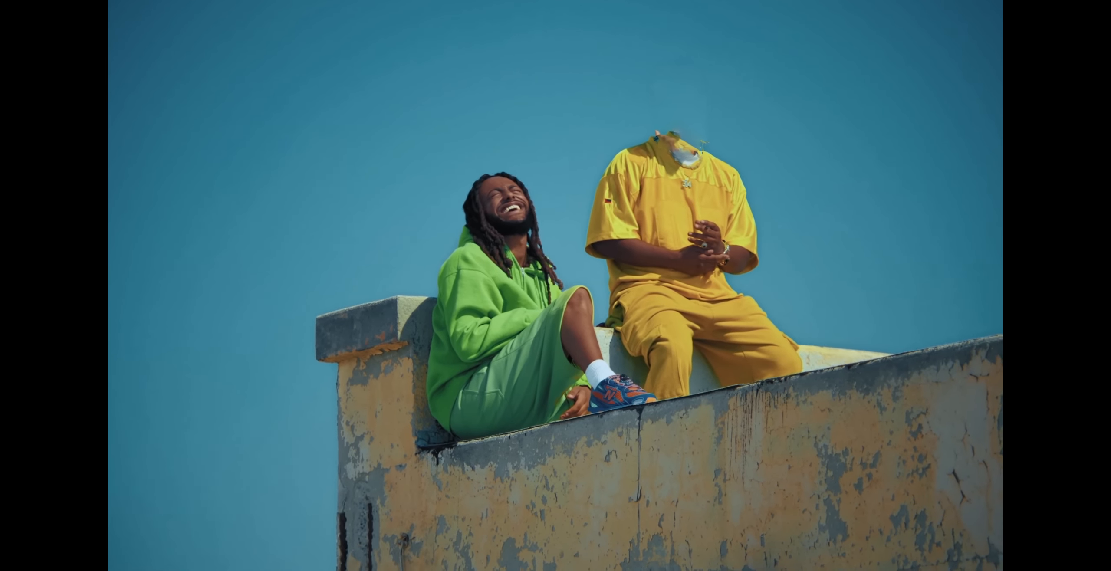